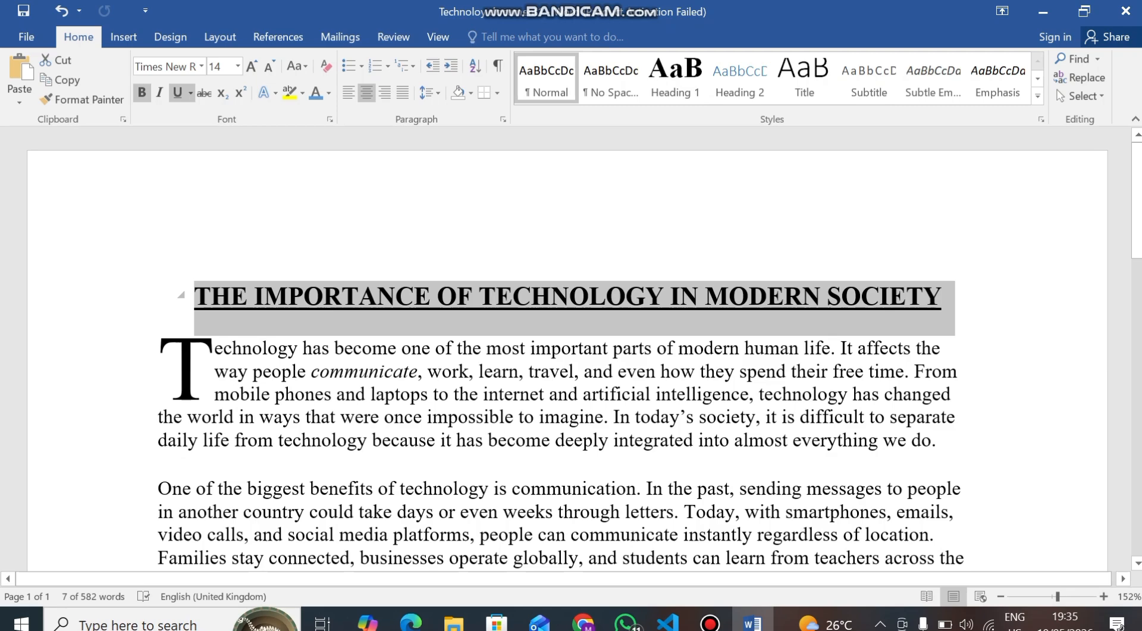
Select the title line and give it a blue paragraph shading
click(942, 296)
key(shift+Home)
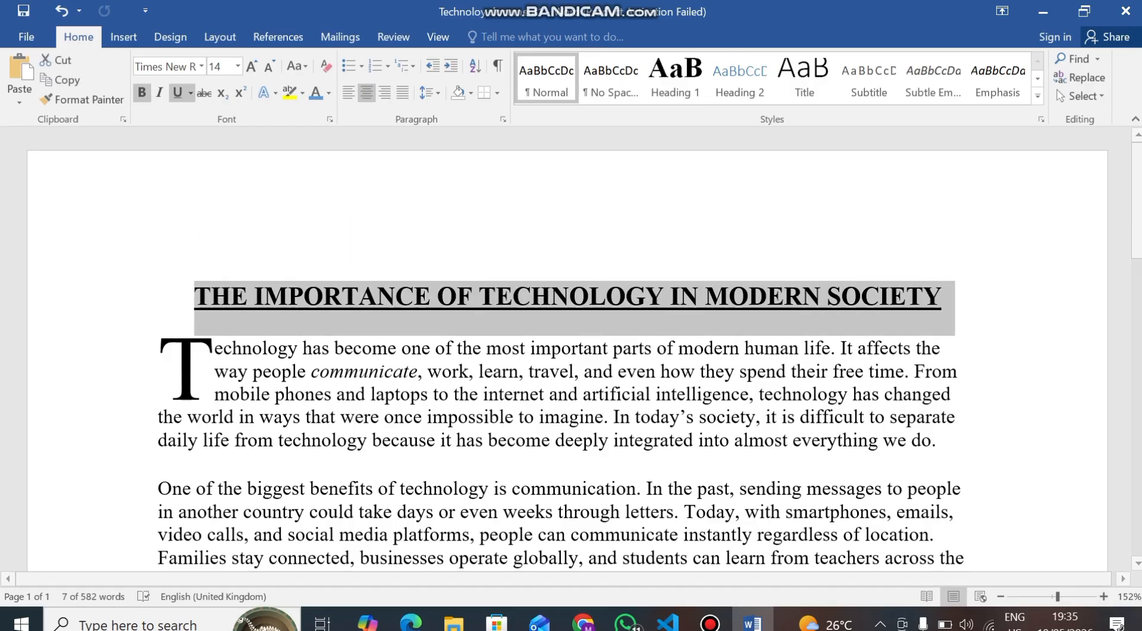
click(470, 93)
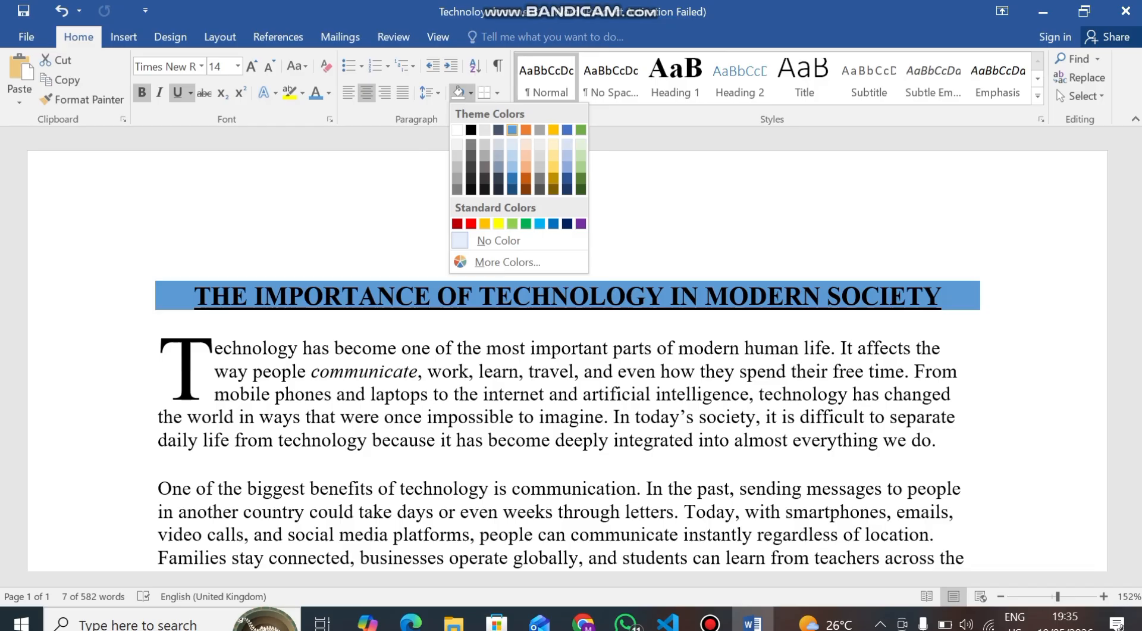
click(513, 130)
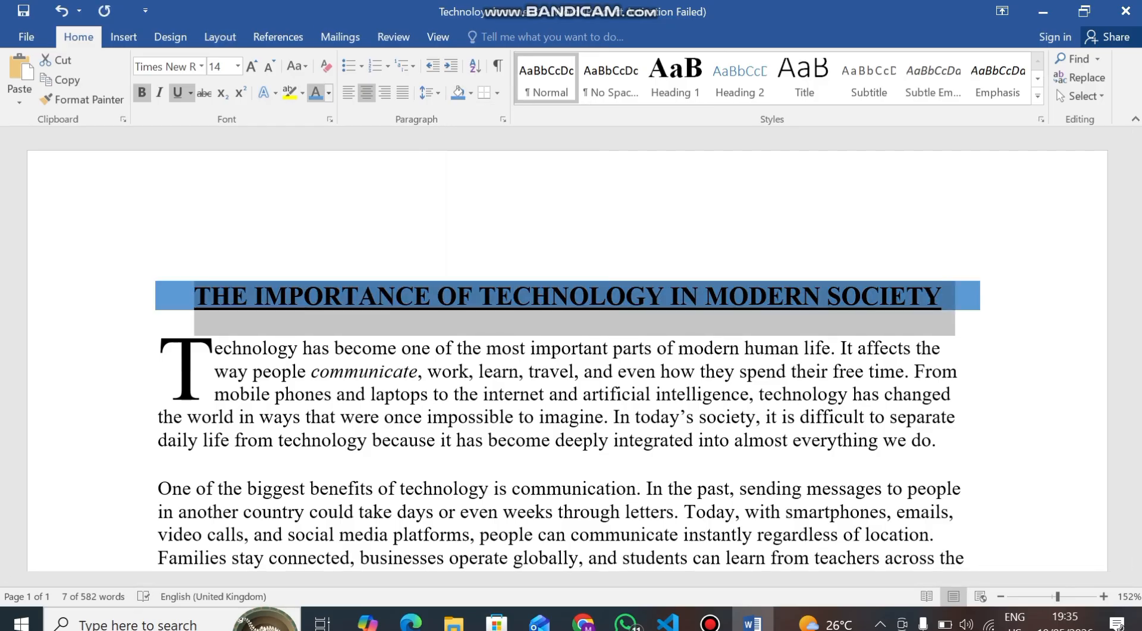
Set the title's font colour to white
click(329, 92)
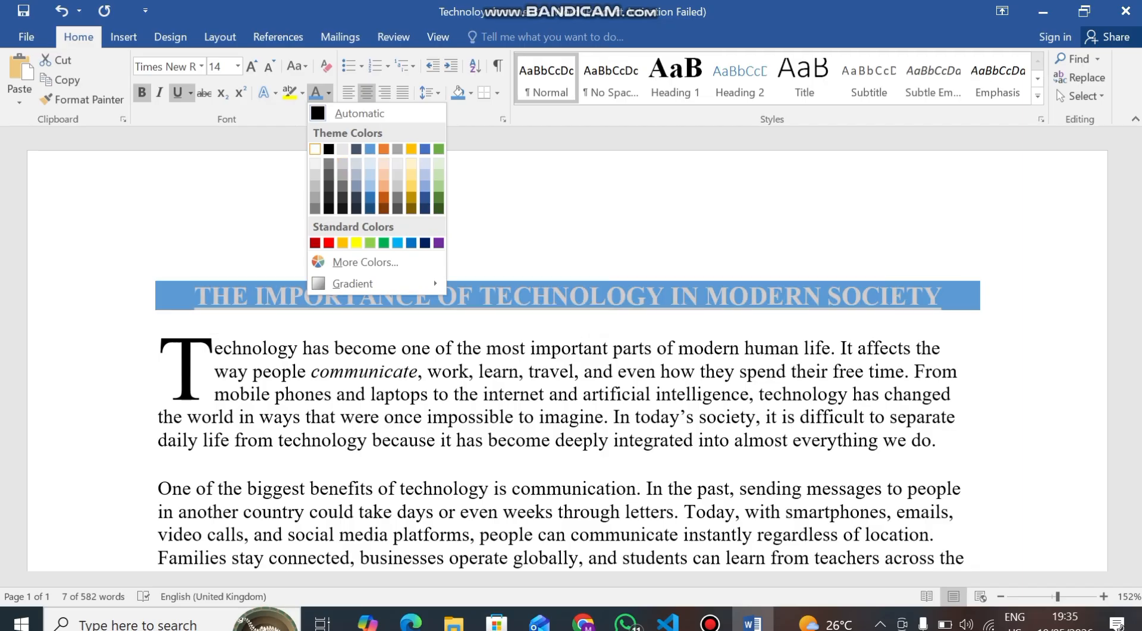
click(315, 149)
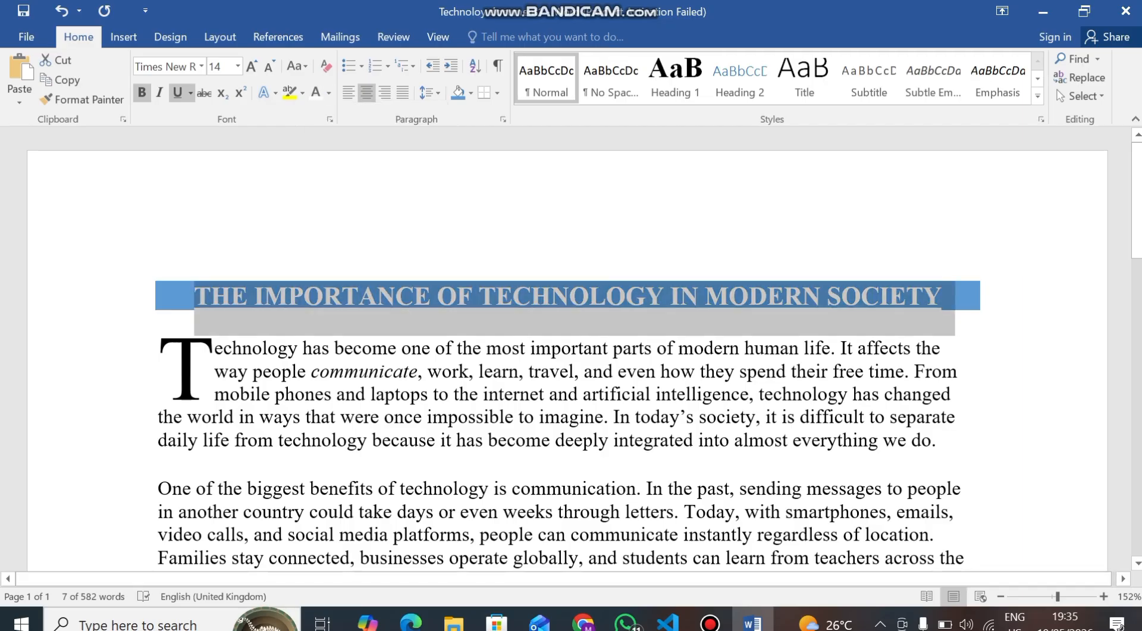
click(431, 348)
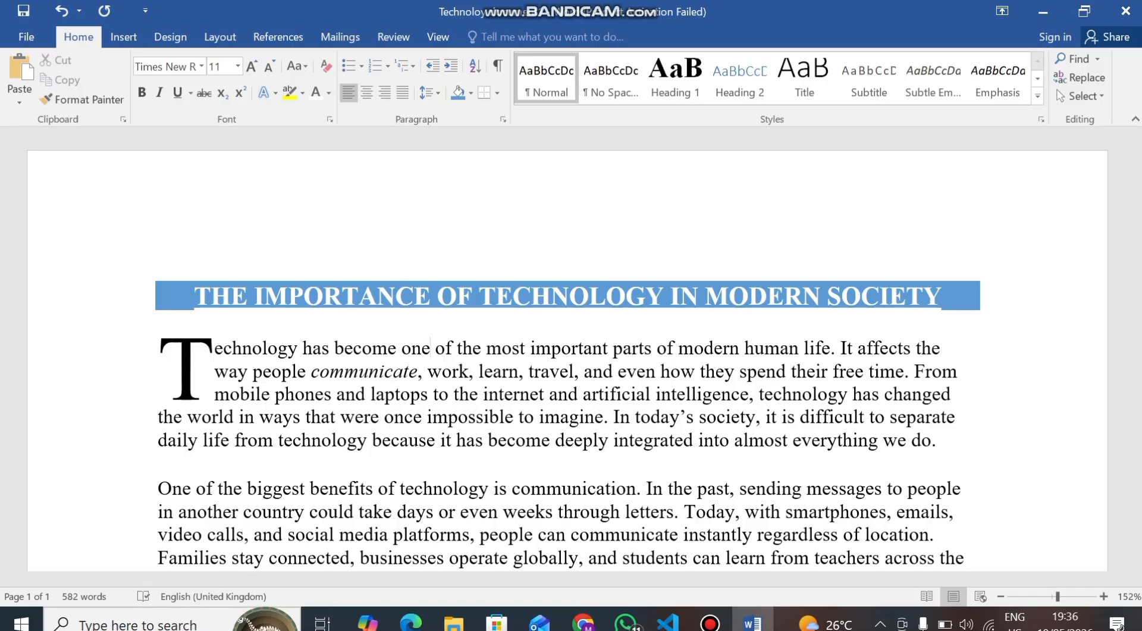
Create a new blank document
click(26, 36)
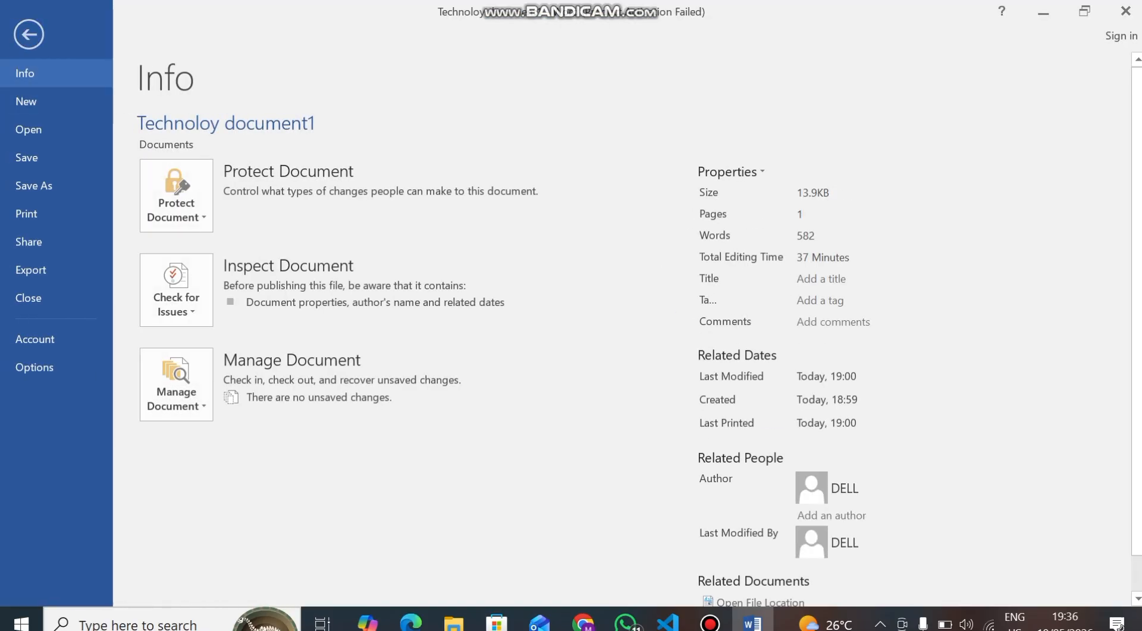
click(28, 34)
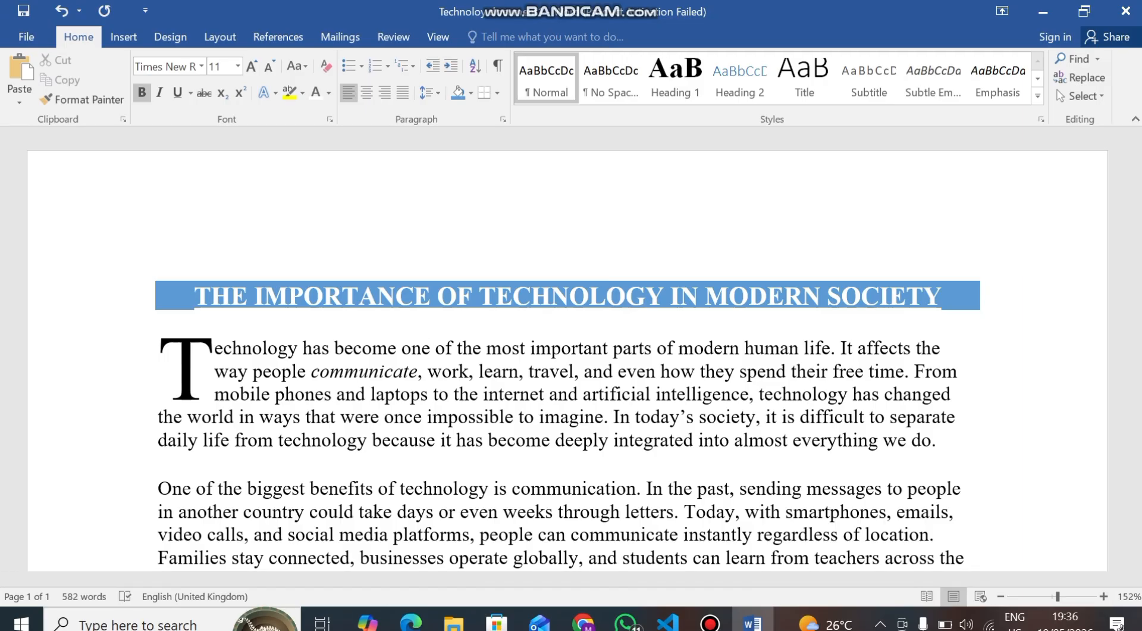
key(ctrl+n)
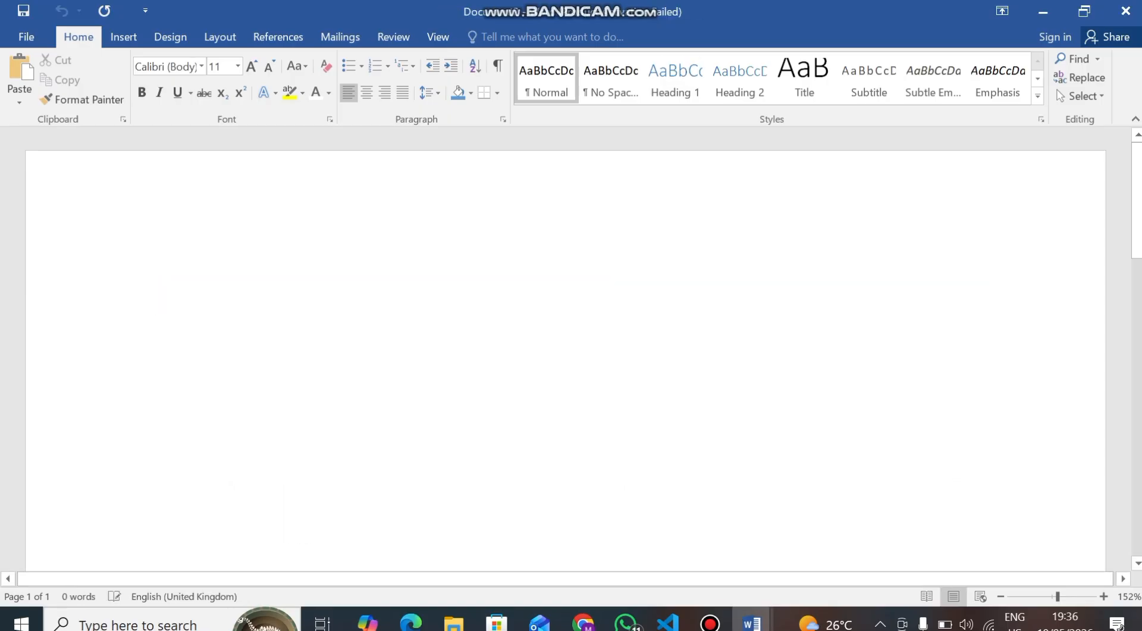
scroll(565, 357, down, 9)
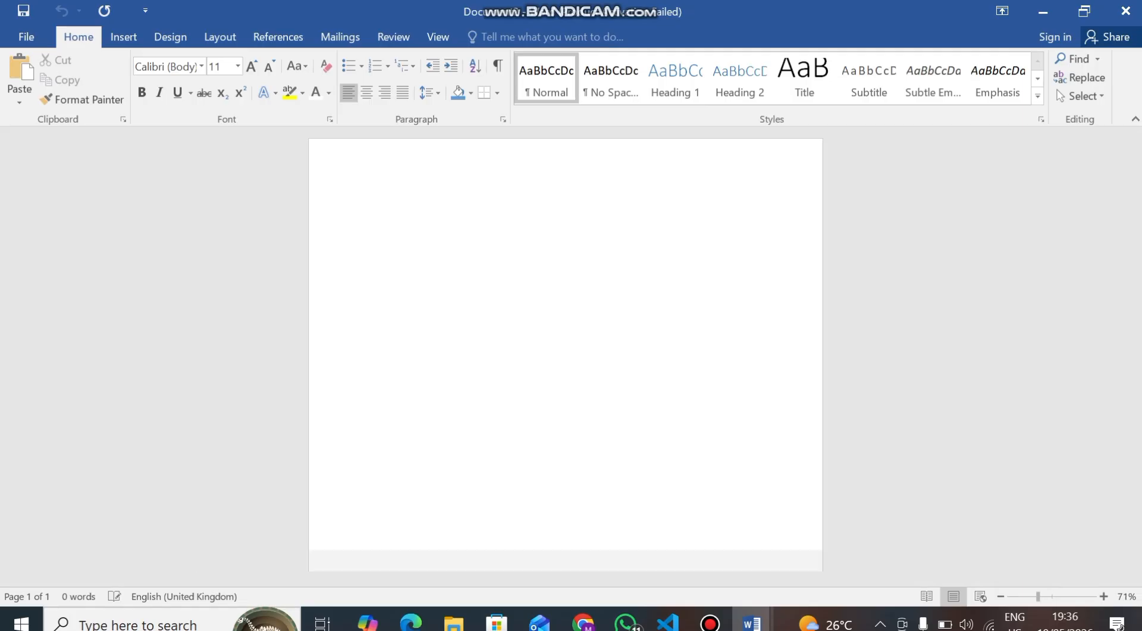
scroll(565, 357, up, 4)
scroll(565, 357, down, 2)
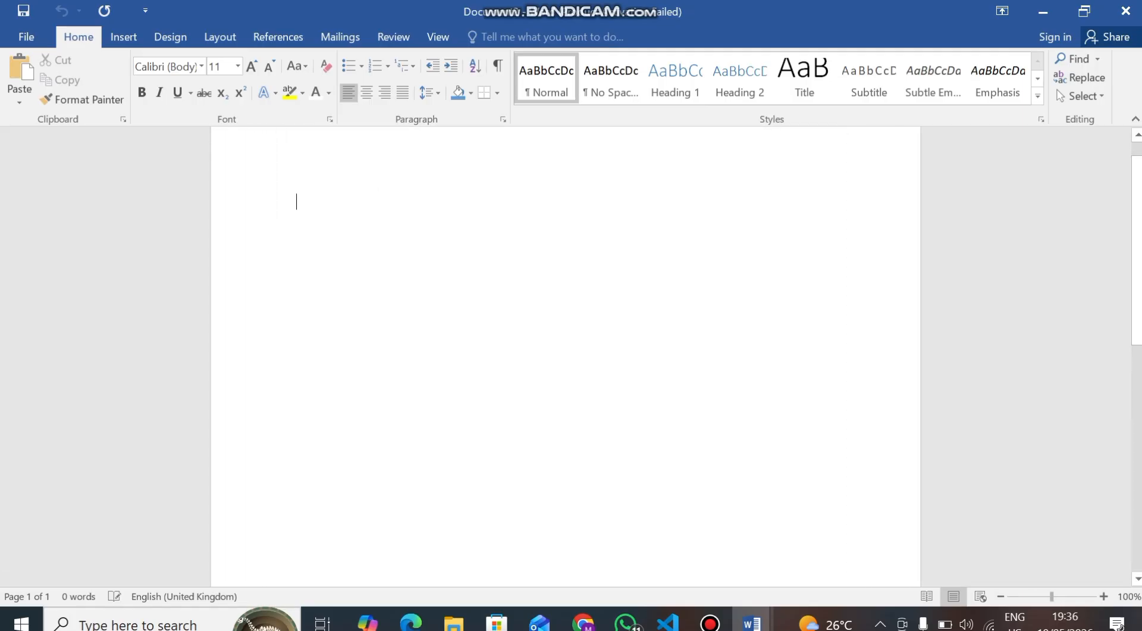
scroll(566, 357, up, 8)
scroll(565, 357, down, 6)
scroll(565, 357, up, 3)
scroll(566, 357, down, 3)
key(F12)
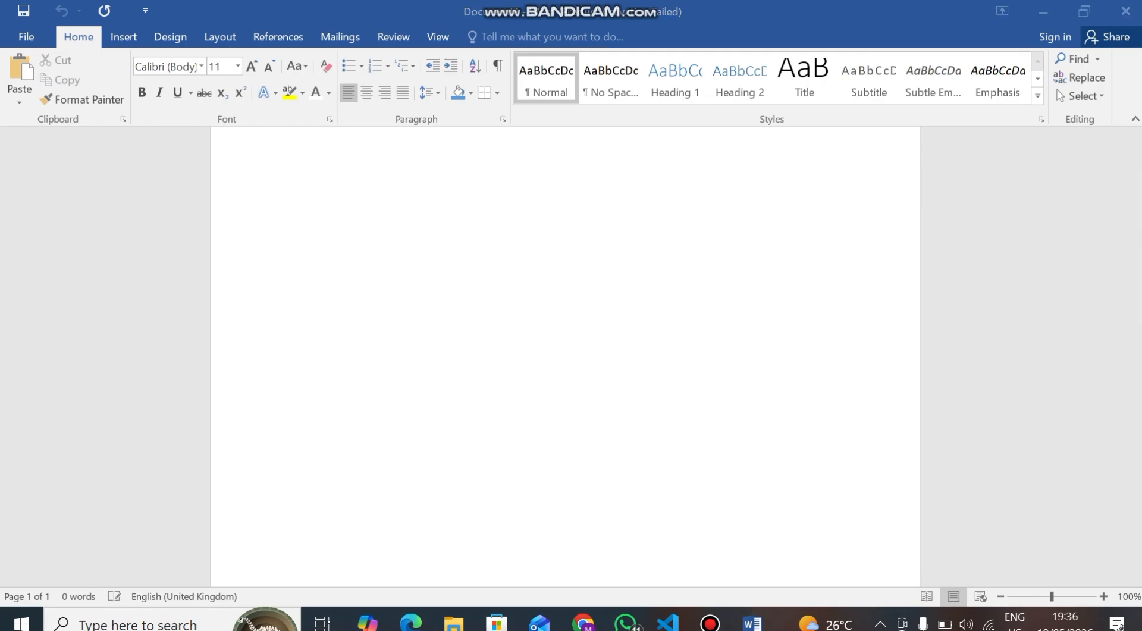
scroll(565, 357, up, 1)
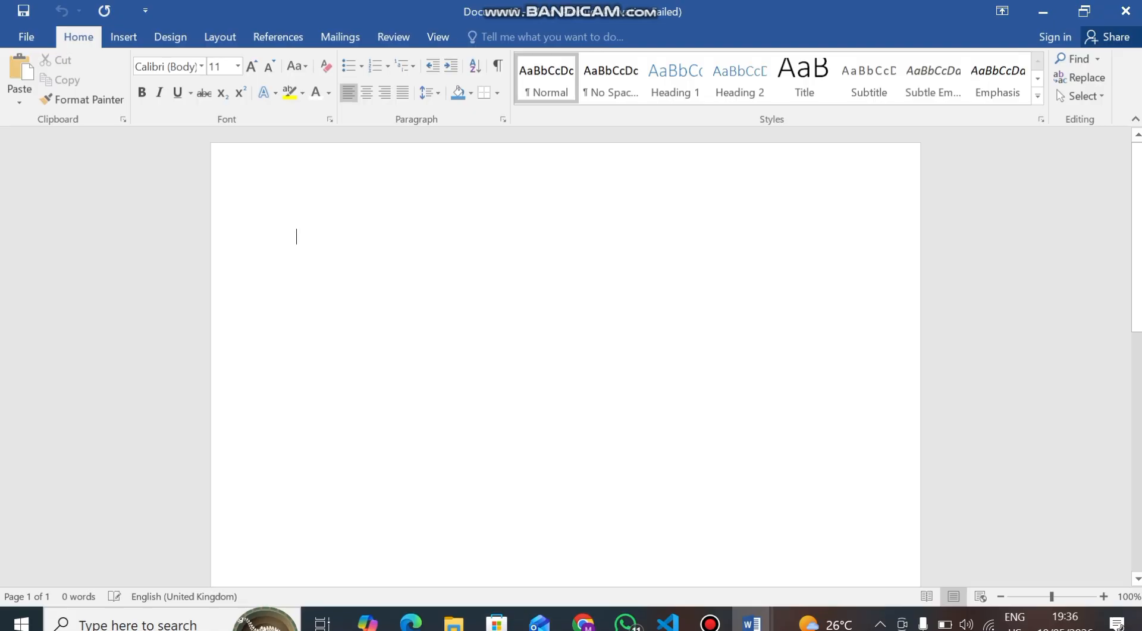
Type the heading "African Countries", centre it, and make it bold and underlined
text(Afric)
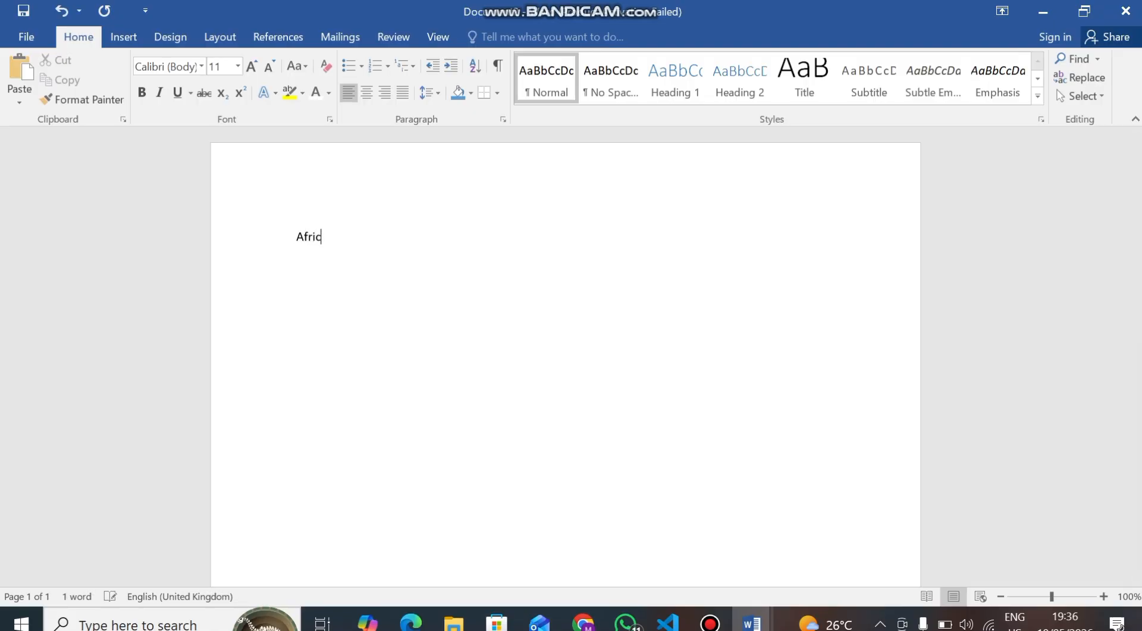
text(an Countries)
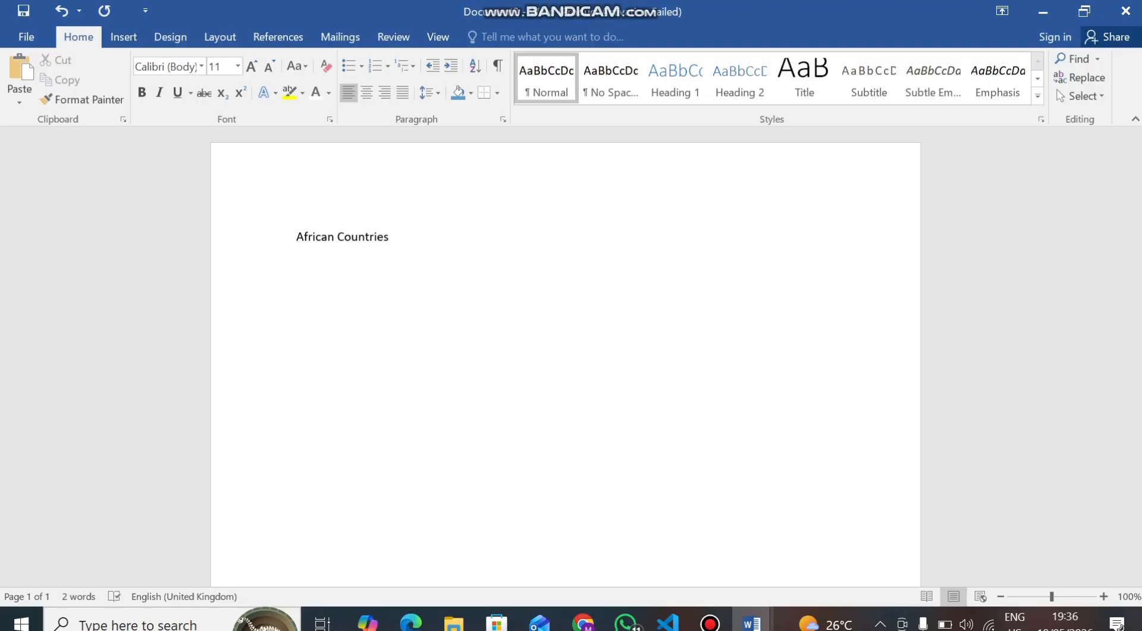
key(ctrl+a)
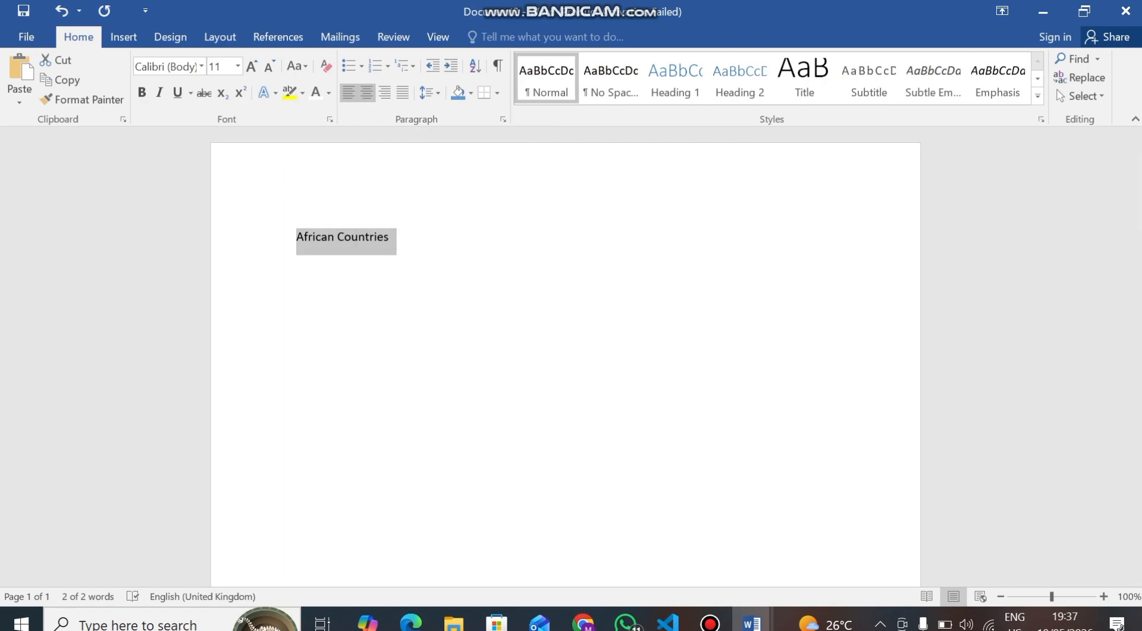
click(367, 92)
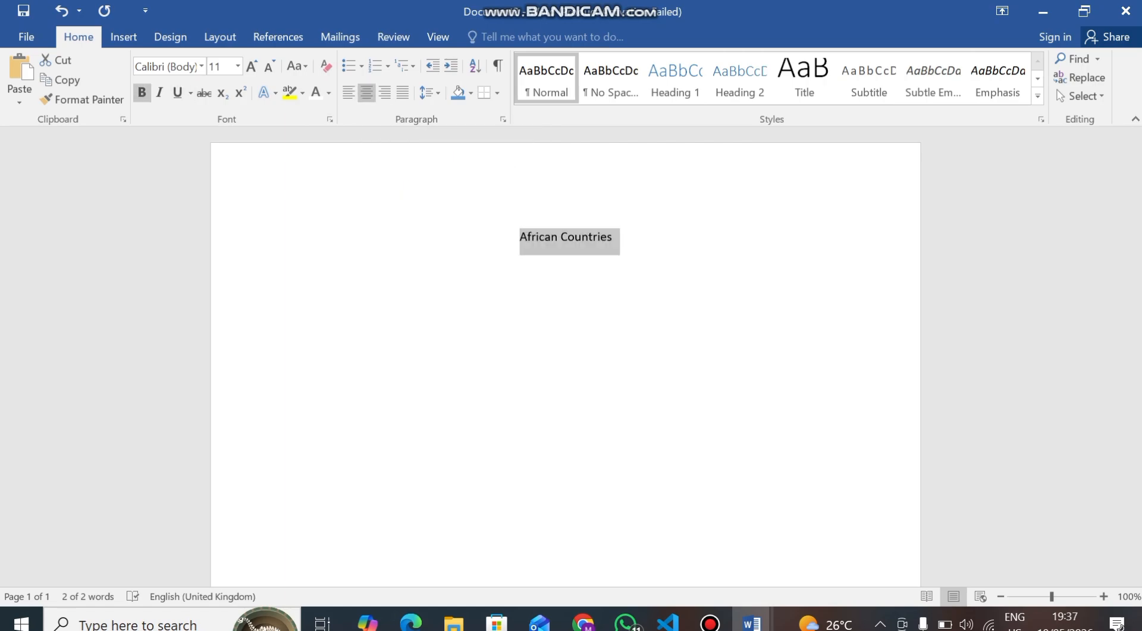
click(142, 92)
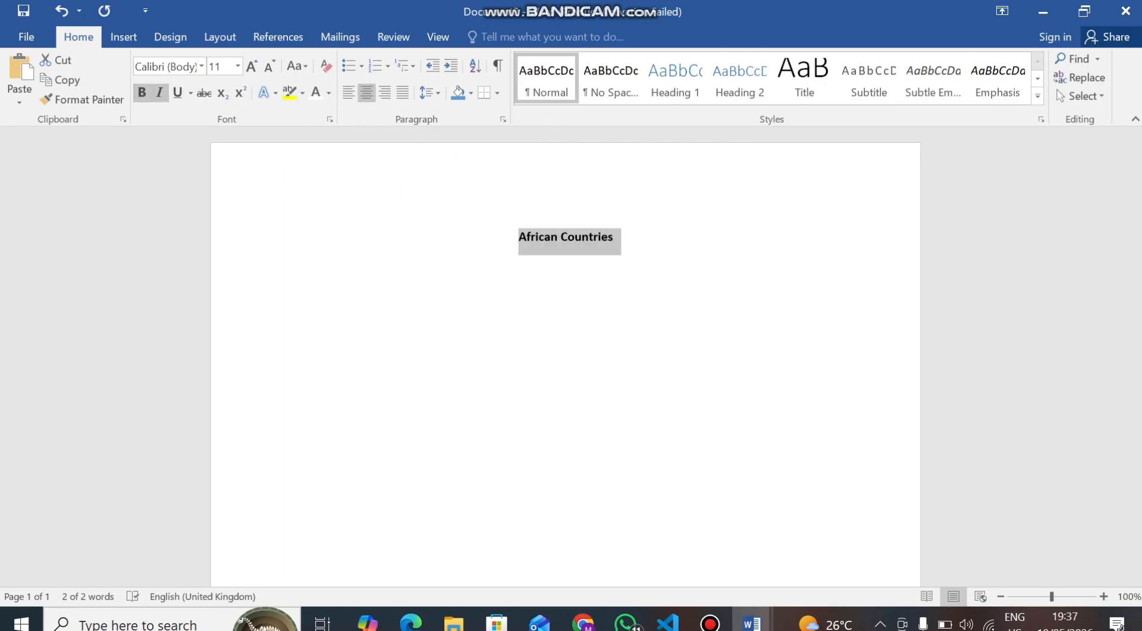
click(177, 92)
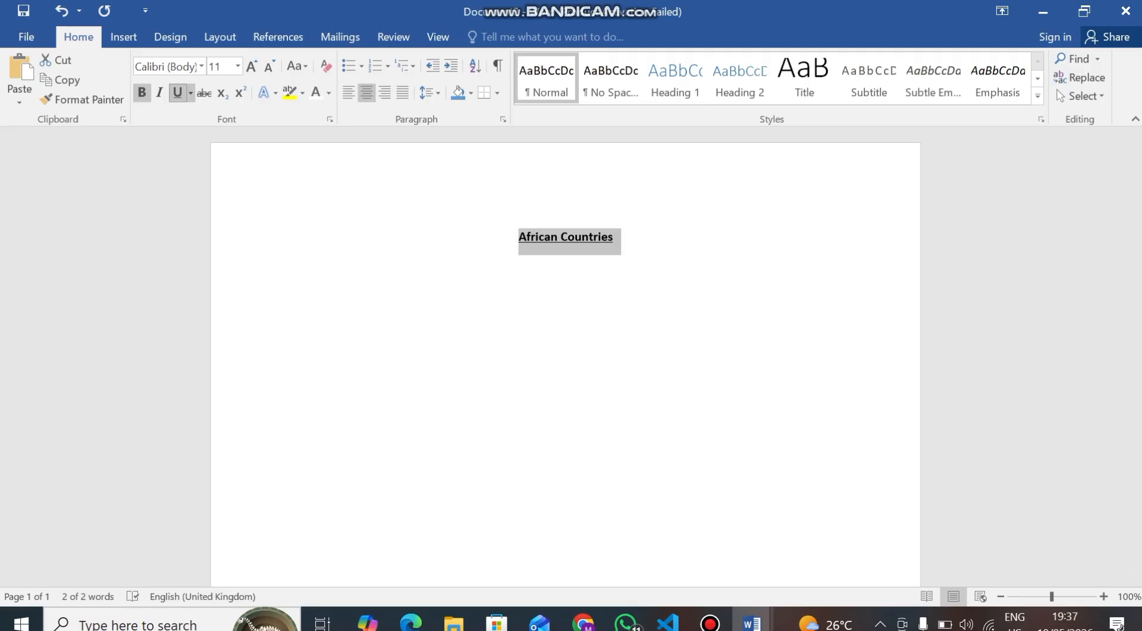
Set the heading's font size to 14
click(252, 66)
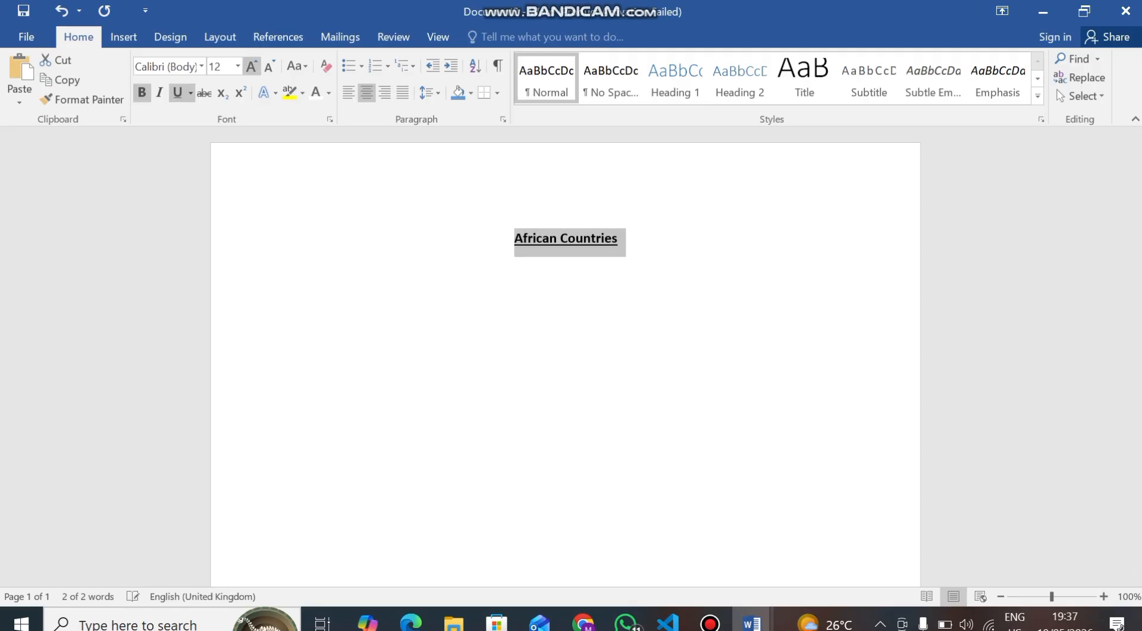
click(252, 66)
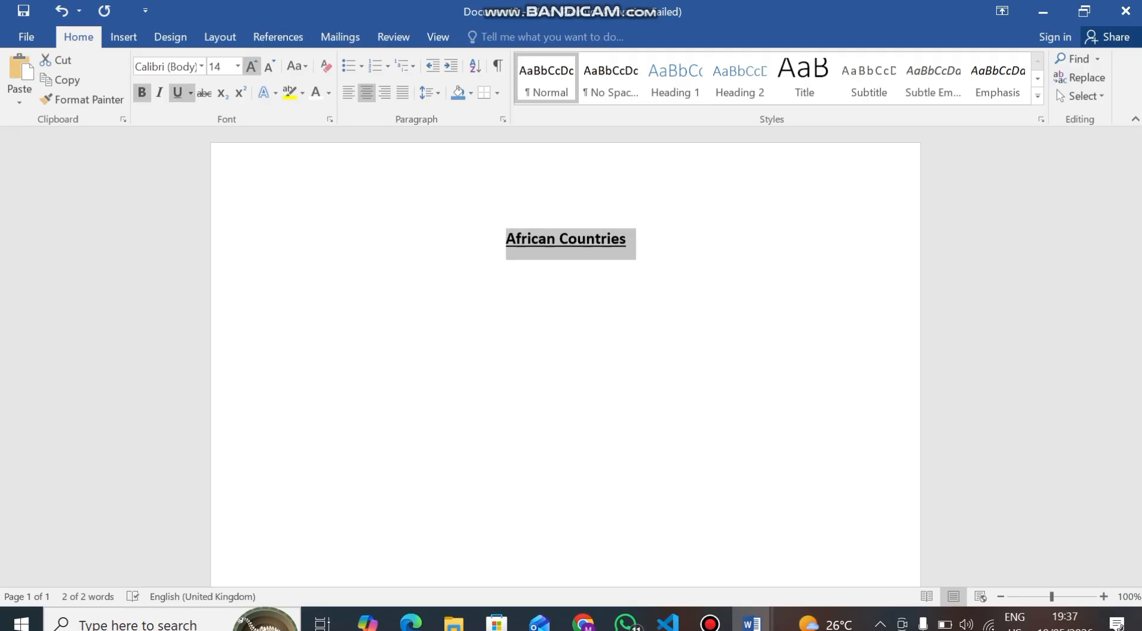
click(269, 66)
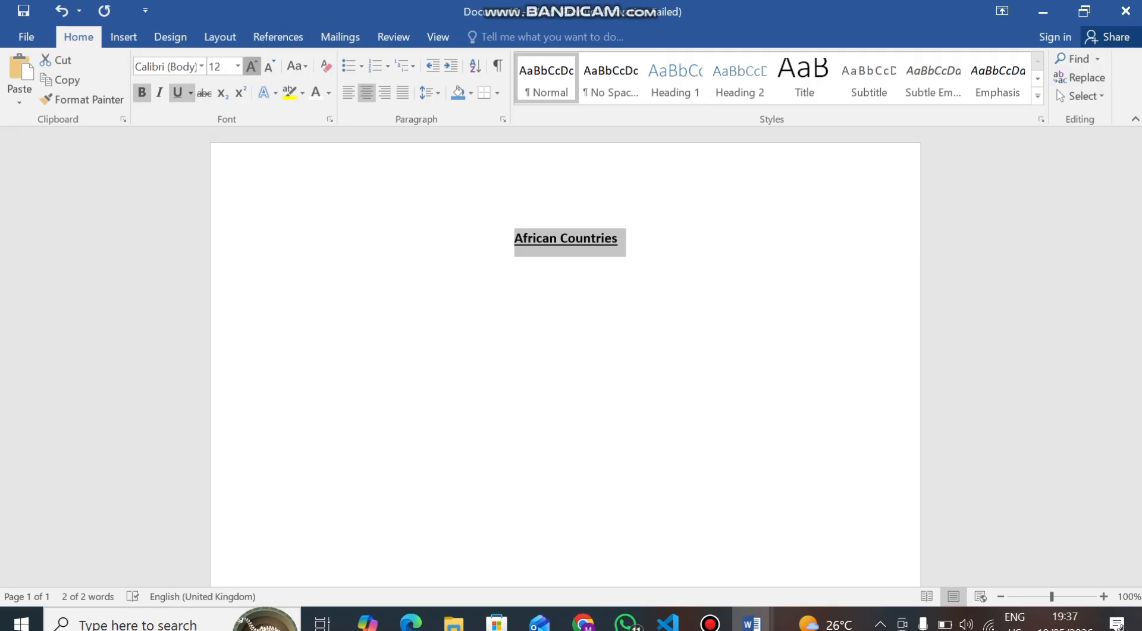
click(252, 66)
click(252, 67)
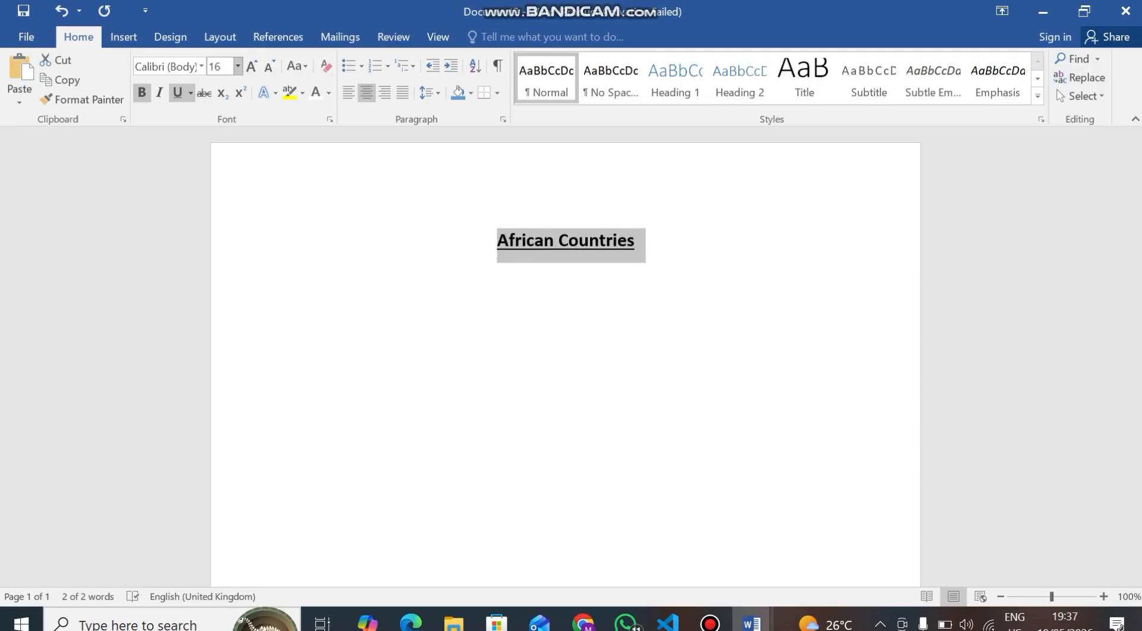
click(237, 66)
click(217, 172)
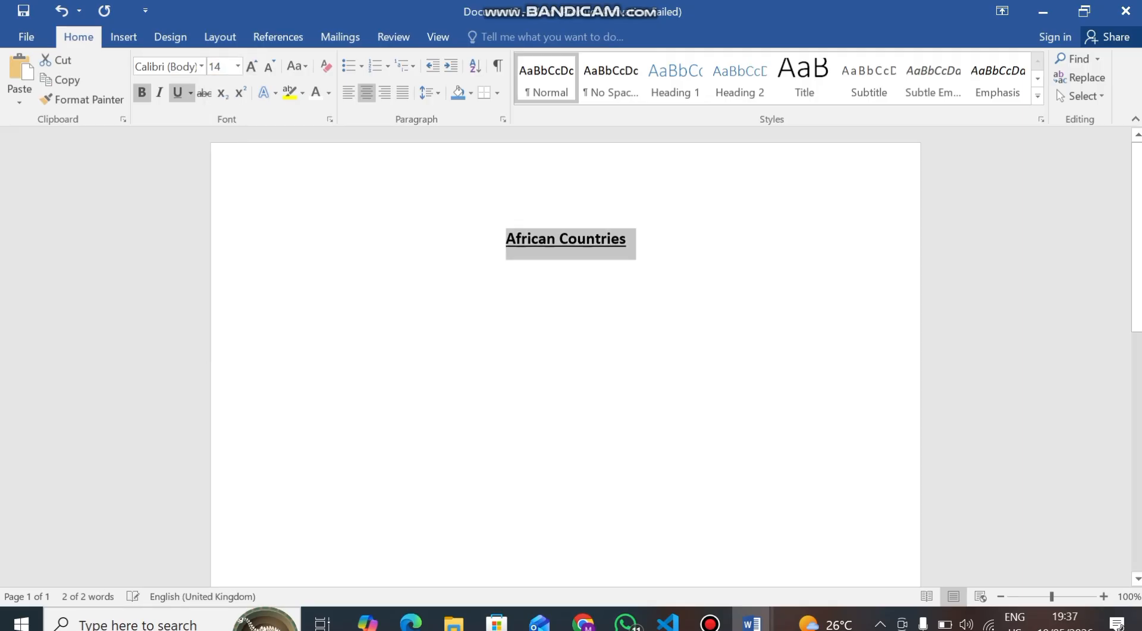
Start a new line below the heading
click(628, 239)
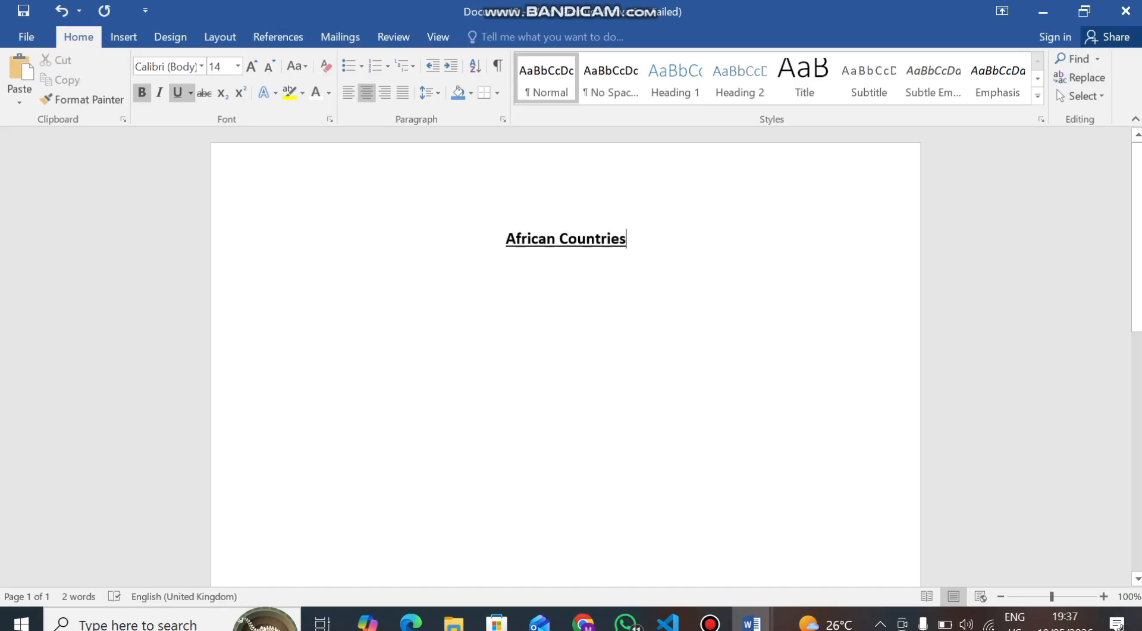
key(Return)
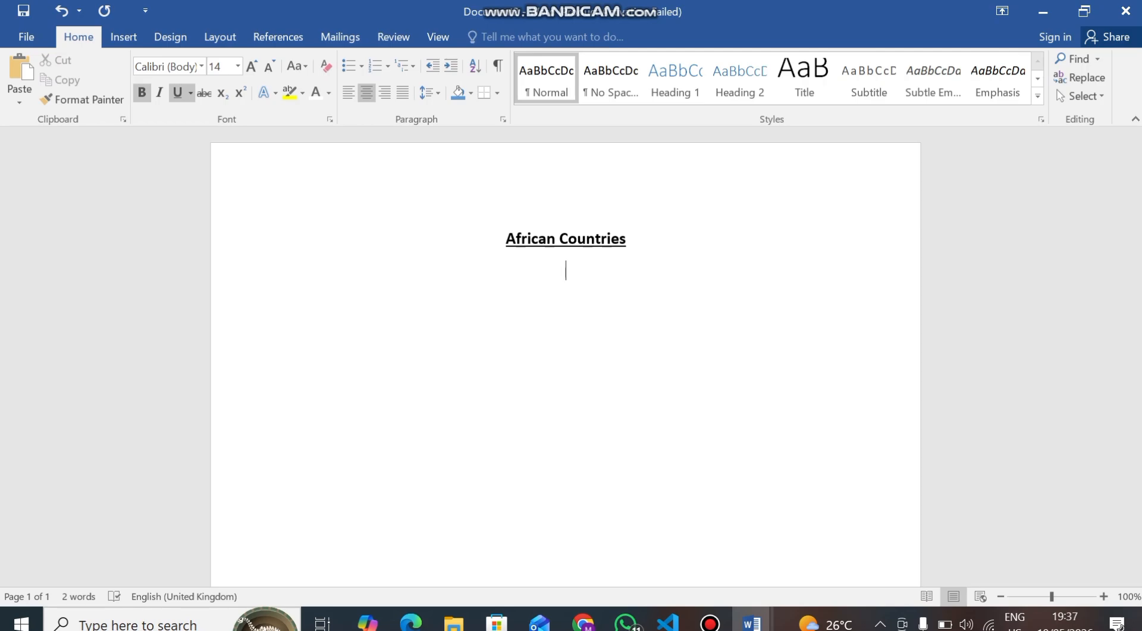
text(jhddhh)
key(BackSpace)
key(BackSpace)
key(BackSpace)
key(BackSpace)
key(BackSpace)
key(BackSpace)
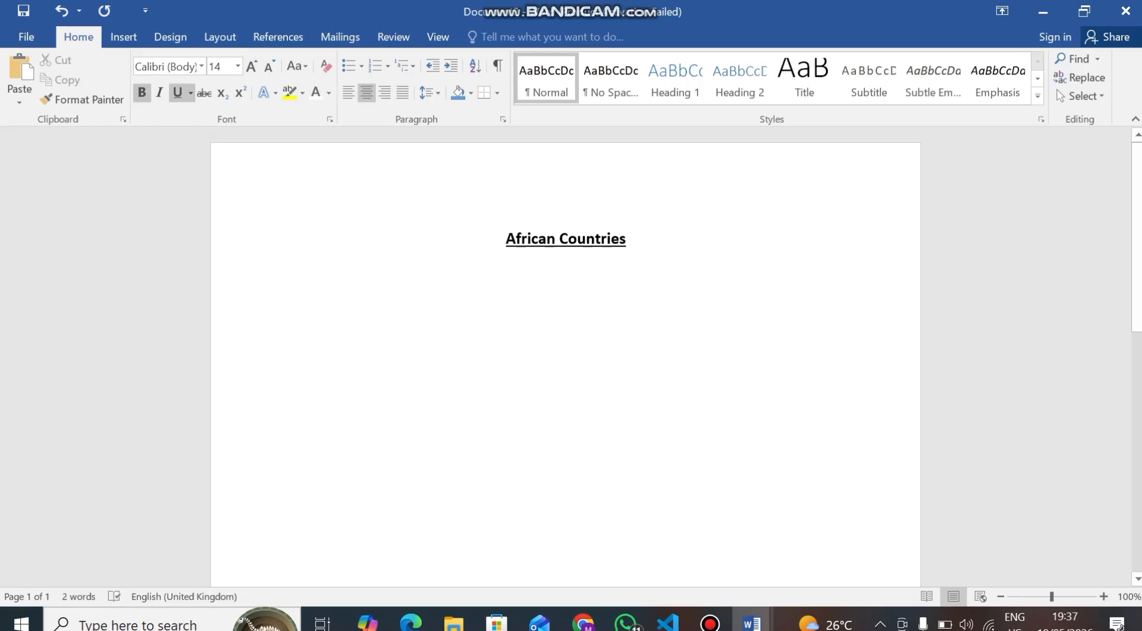
Turn off bold and underline and left-align the new line
key(ctrl+b)
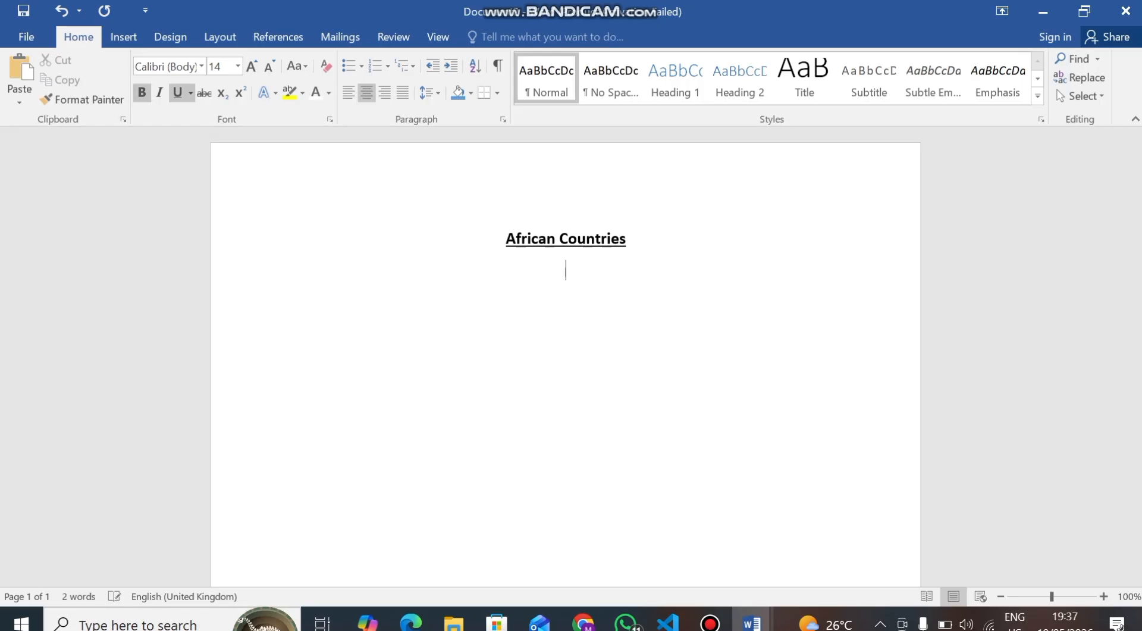
key(ctrl+u)
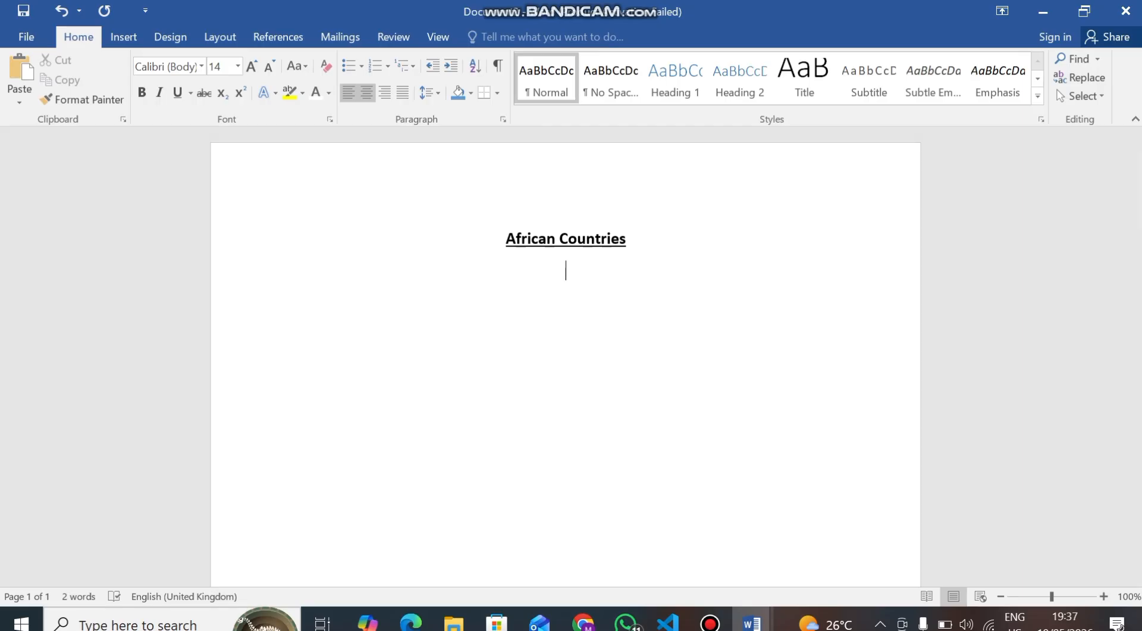
key(ctrl+l)
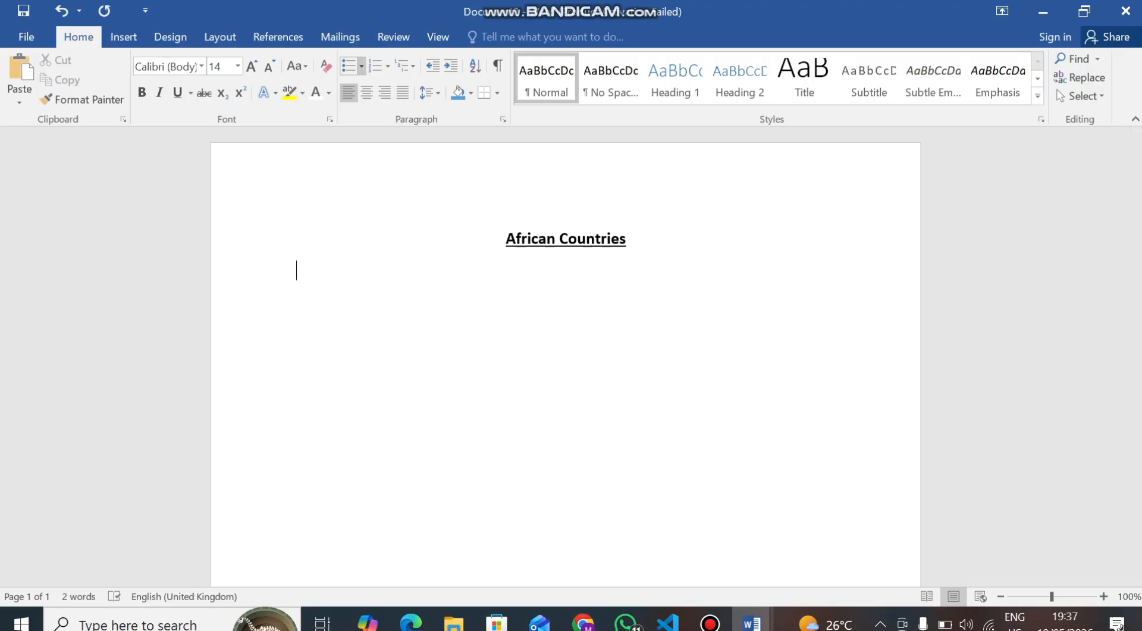
Start a round-bullet list and enter Nigeria as the first item
click(361, 66)
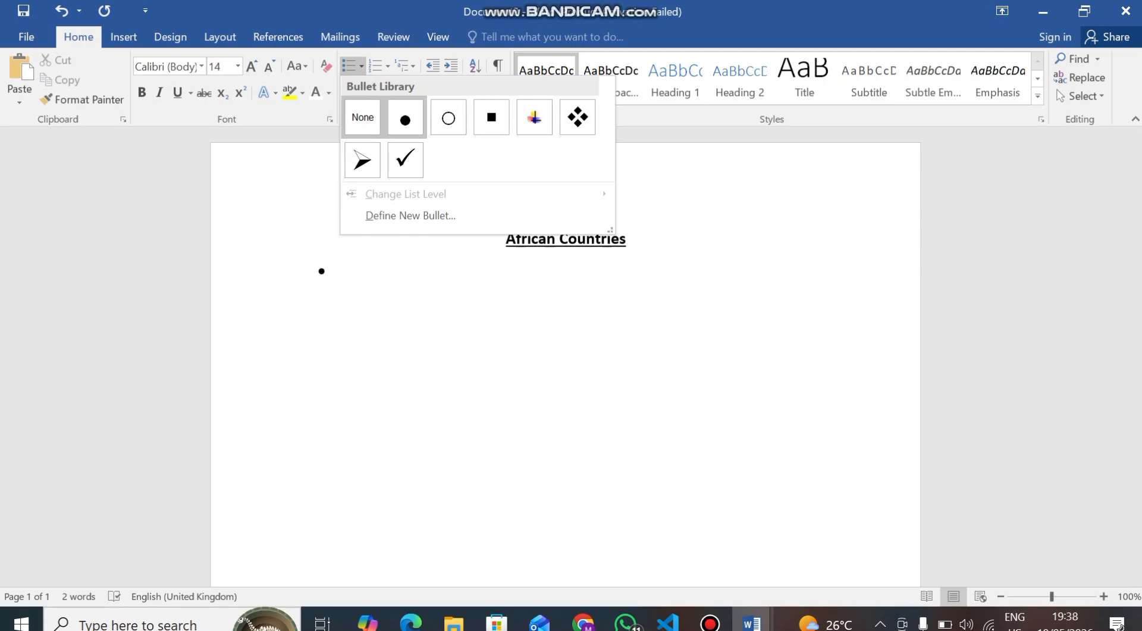
click(405, 118)
text(N)
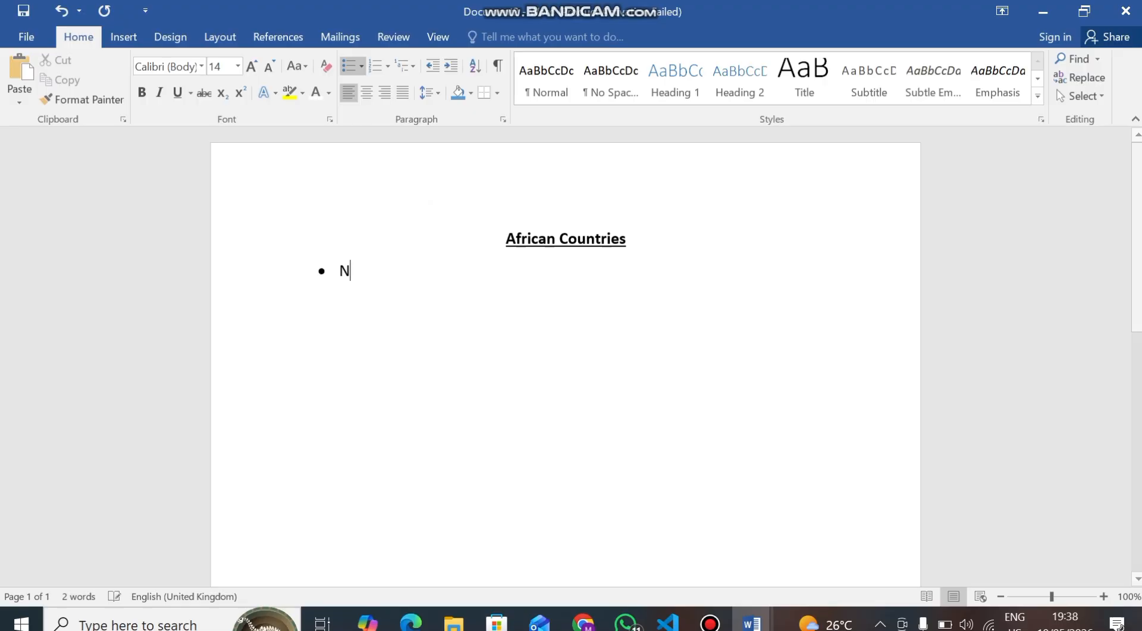
text(it3e)
key(BackSpace)
key(BackSpace)
key(BackSpace)
text(g)
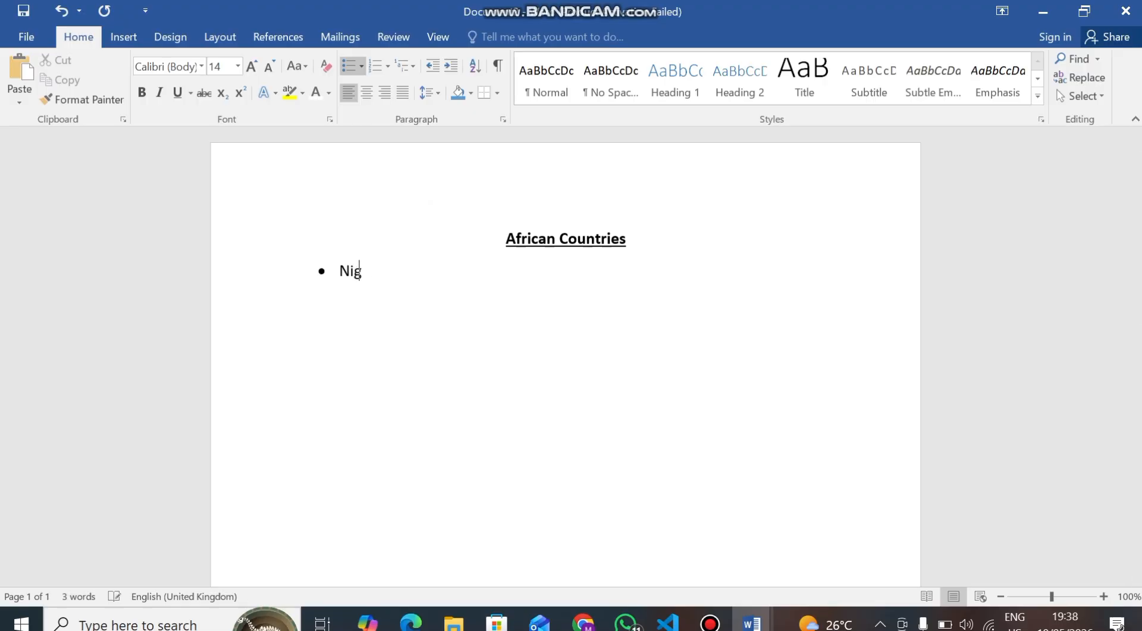
text(eria)
Add Ghana and Ivory Coast as the next bulleted items
key(Return)
text(Ghana)
key(Return)
text(Ivoer)
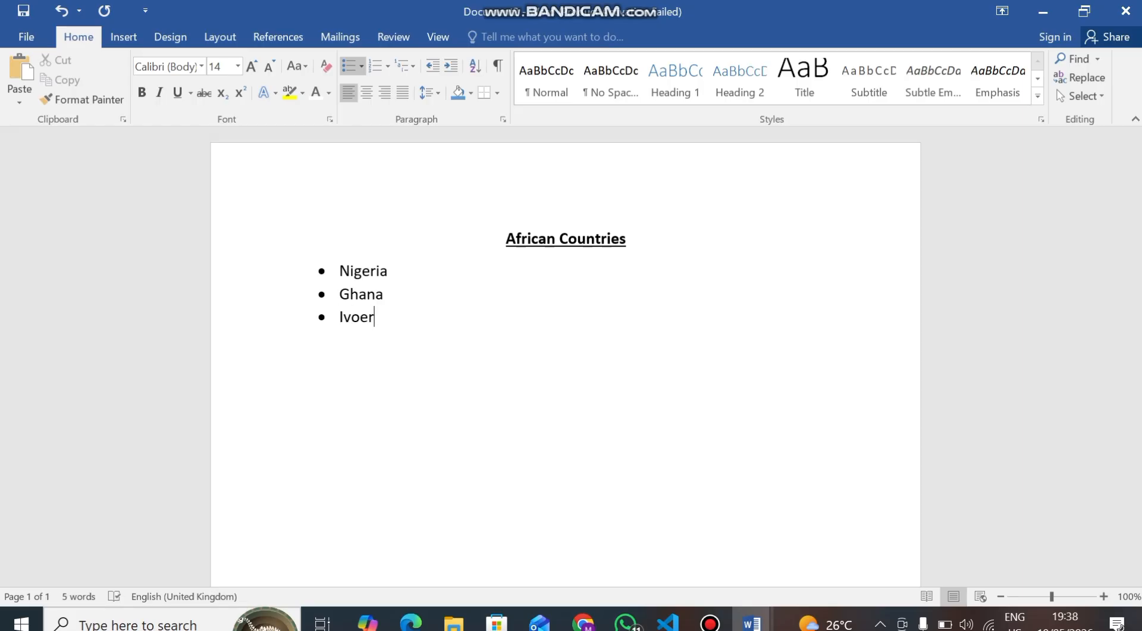
key(BackSpace)
key(BackSpace)
text(ry Coast)
Add South Africa and Central Africa Republic as further bulleted items
key(Return)
text(South Af)
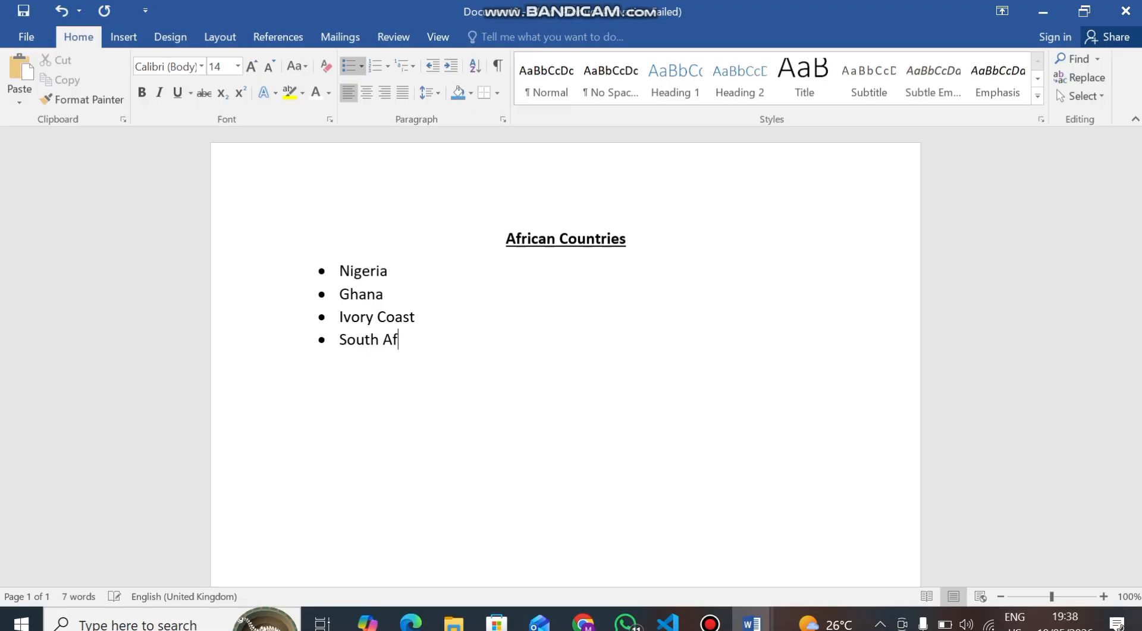
text(rica)
key(Return)
text(Central Africa)
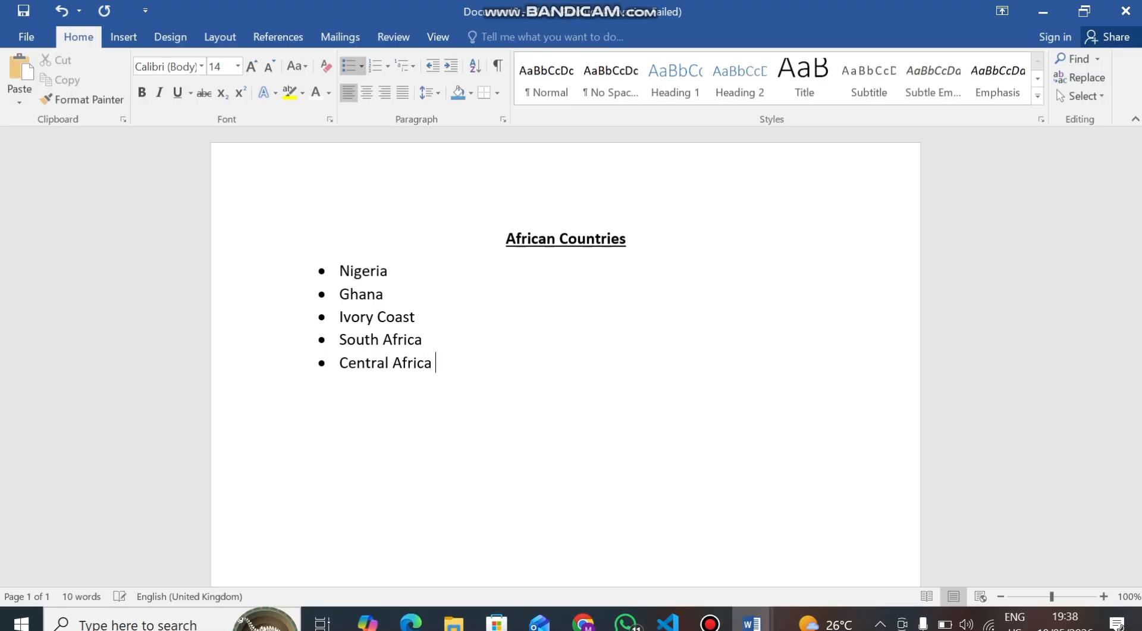
text( Republic)
End the bulleted list and write European Countries on a plain line below it
key(Return)
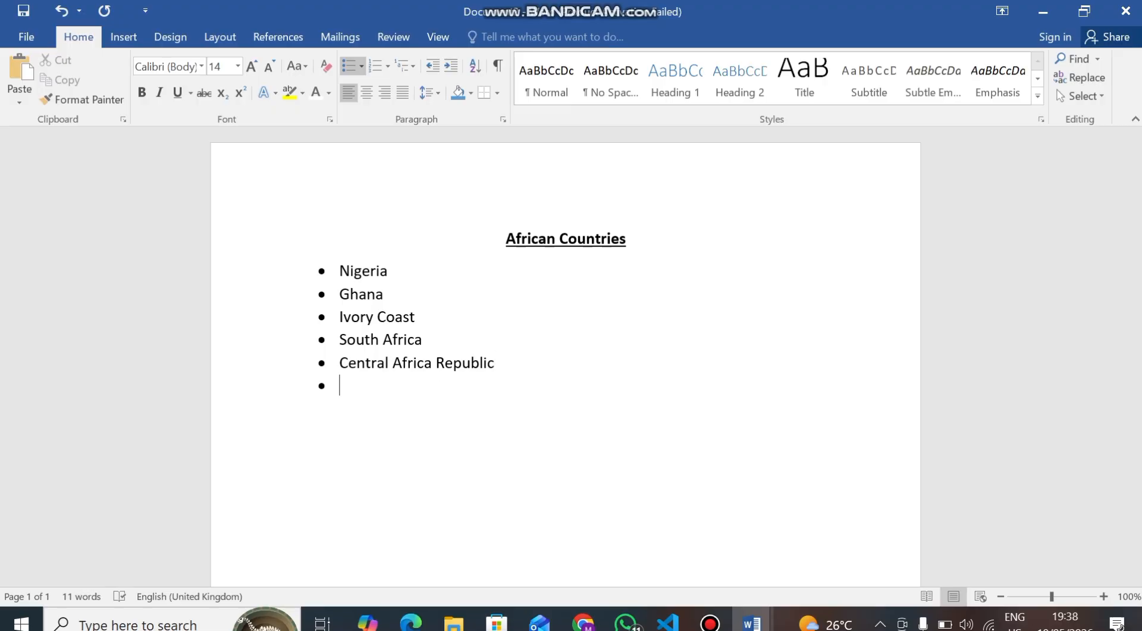
key(Return)
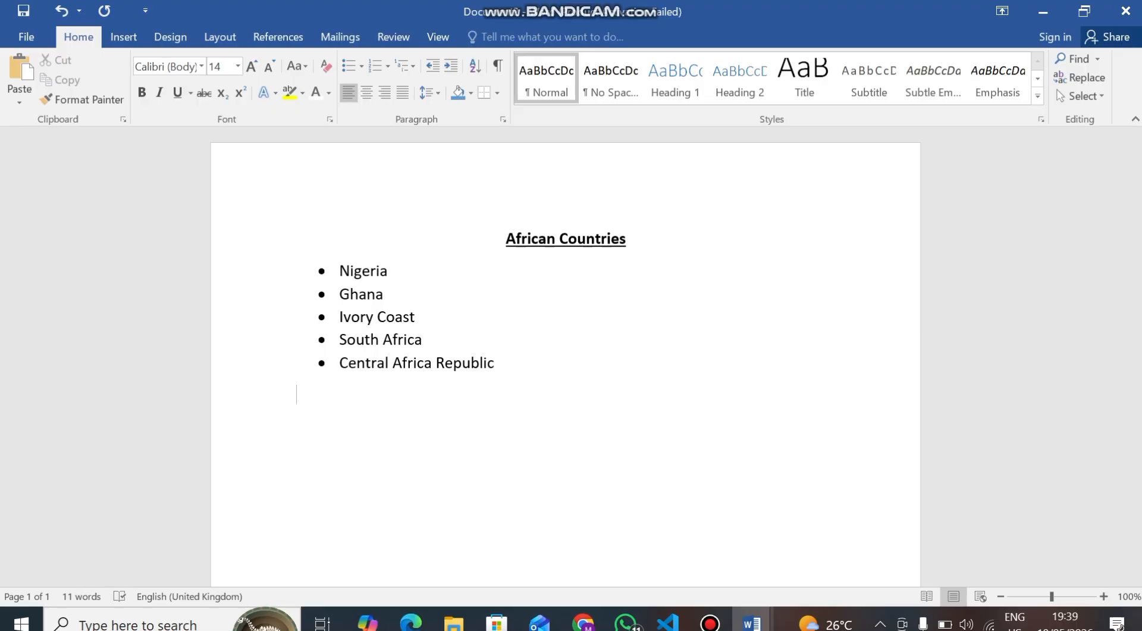
text(European Countrue)
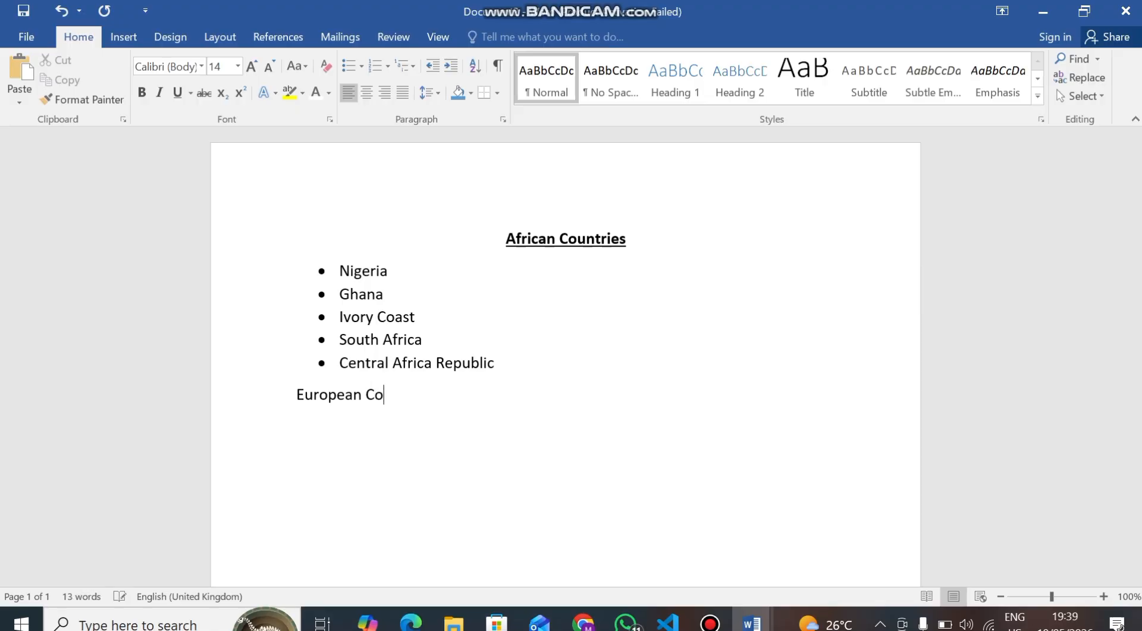
key(BackSpace)
key(BackSpace)
text(ies)
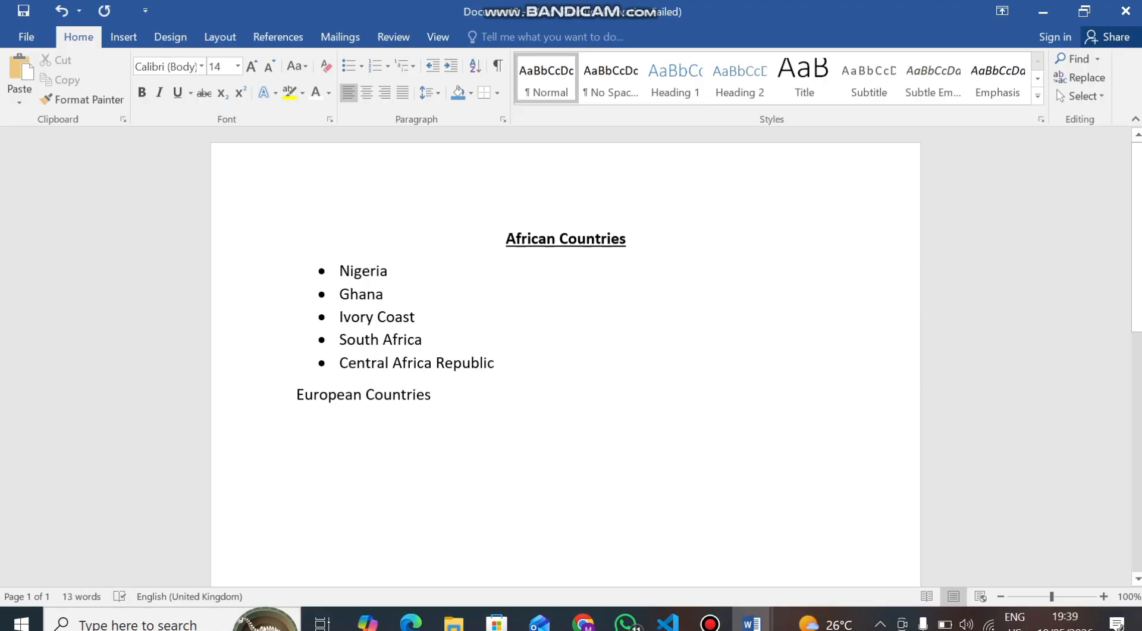
Center the European Countries line and make it bold and underlined
drag(296, 394, 441, 395)
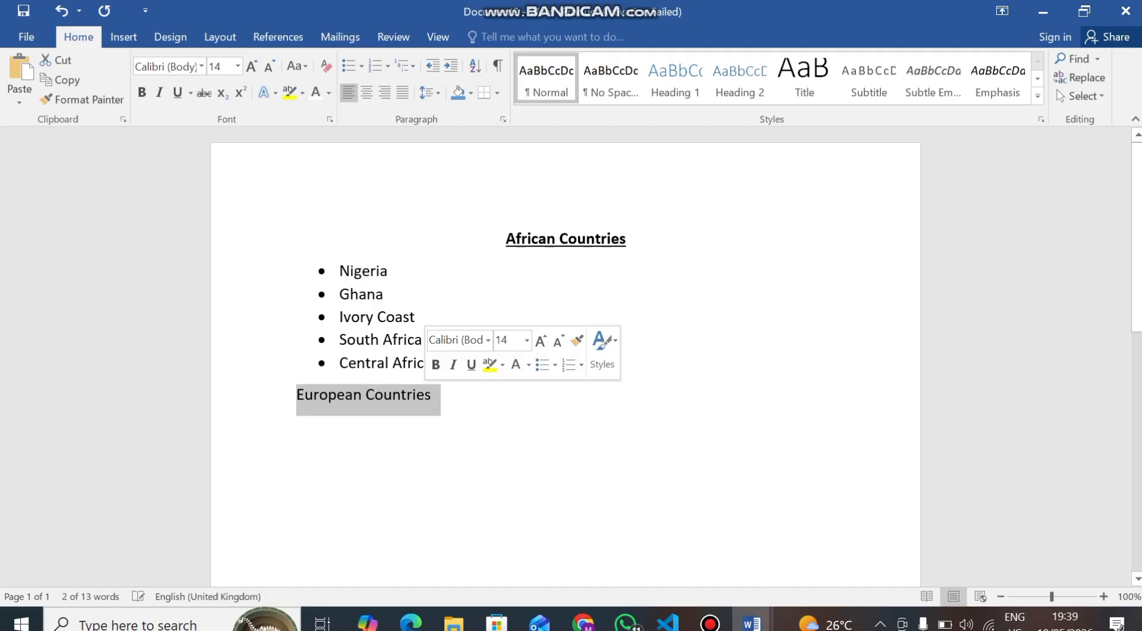
key(ctrl+e)
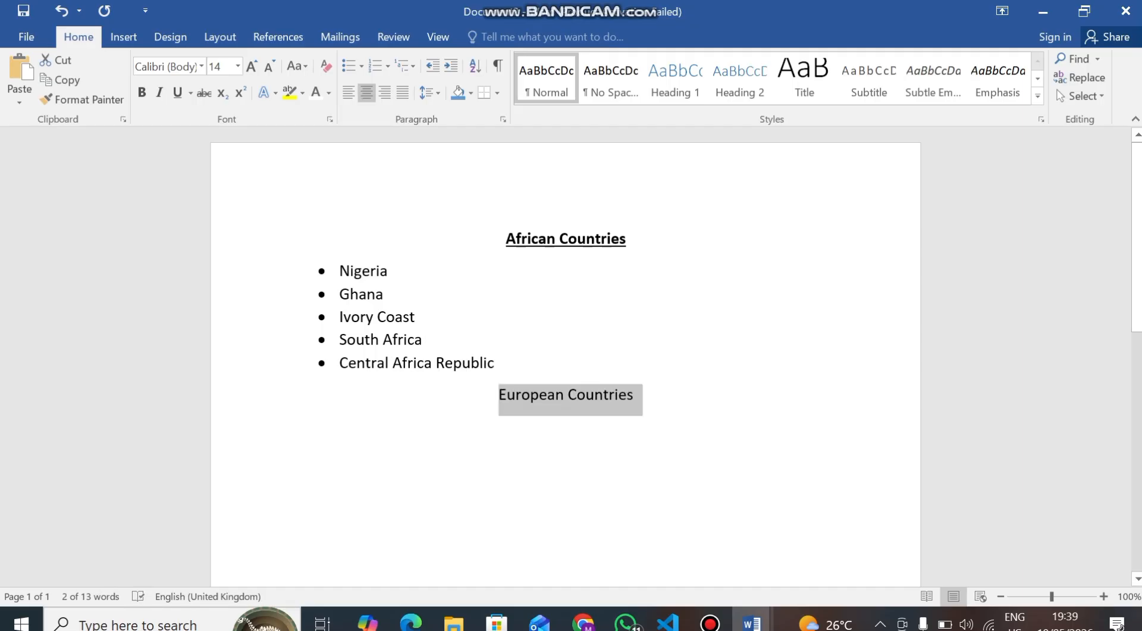
key(ctrl+b)
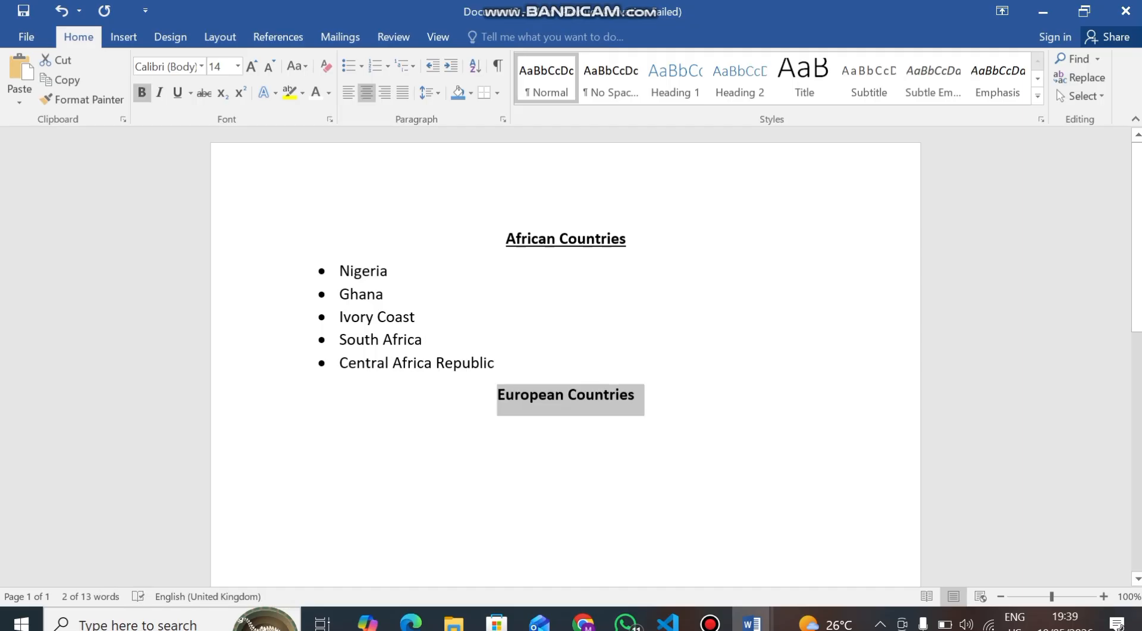
key(ctrl+u)
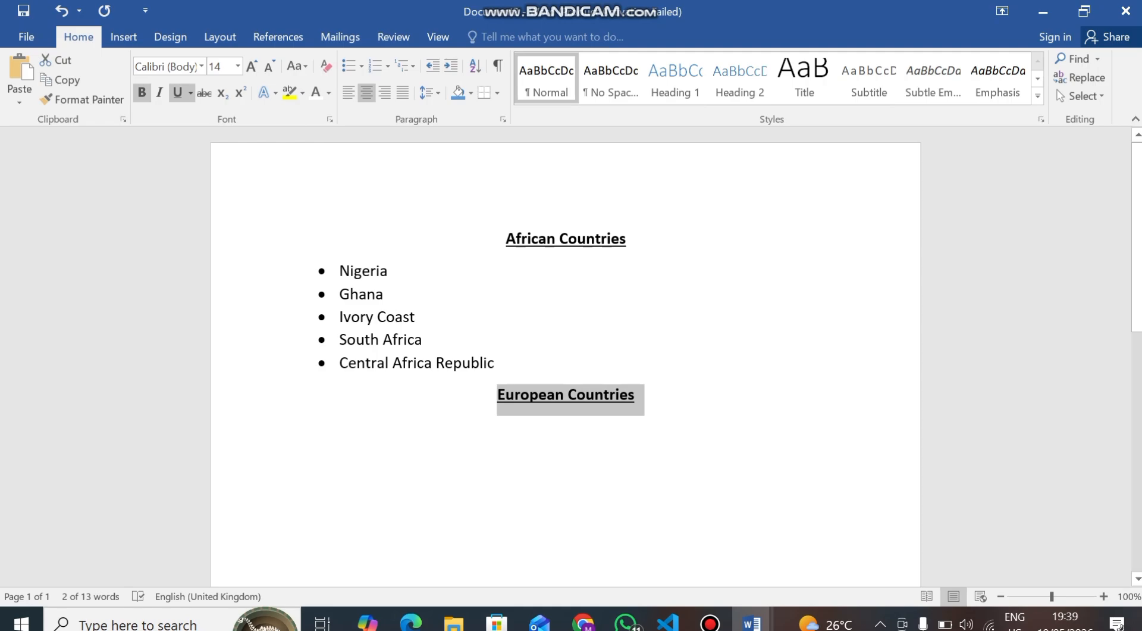
Start a left-aligned line below the European Countries heading with underline and bold turned off
click(565, 426)
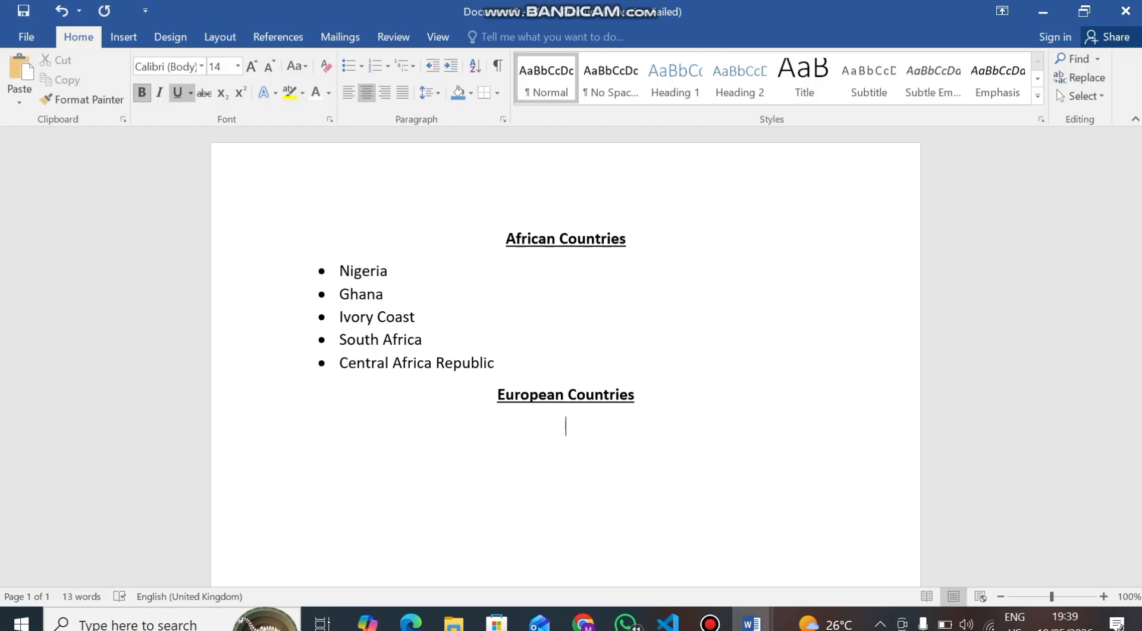
key(ctrl+u)
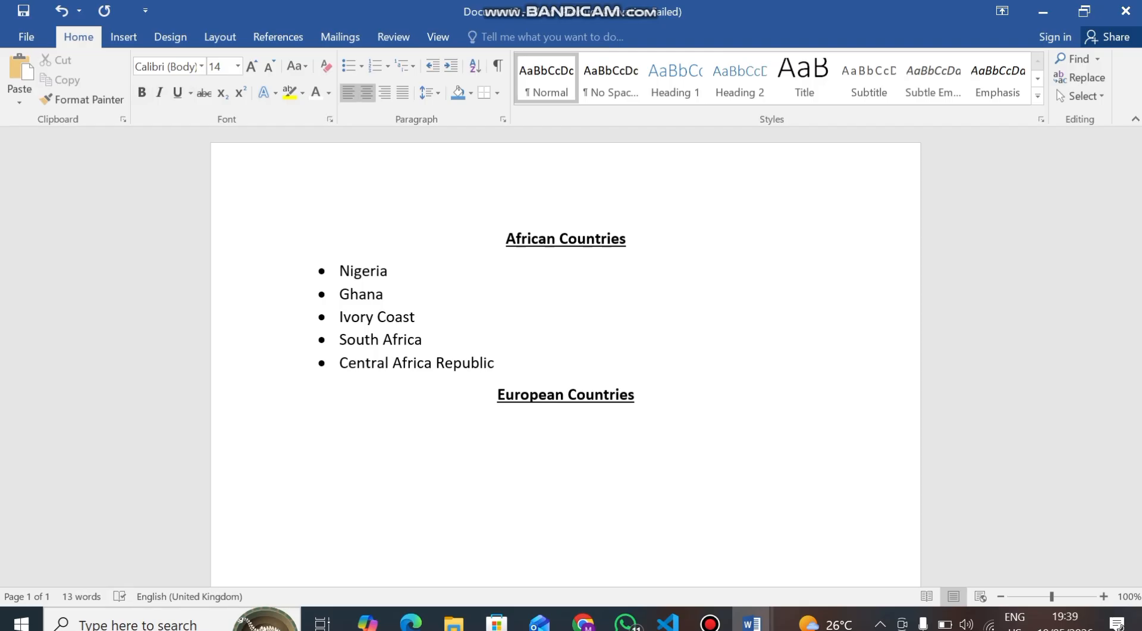
key(ctrl+l)
key(BackSpace)
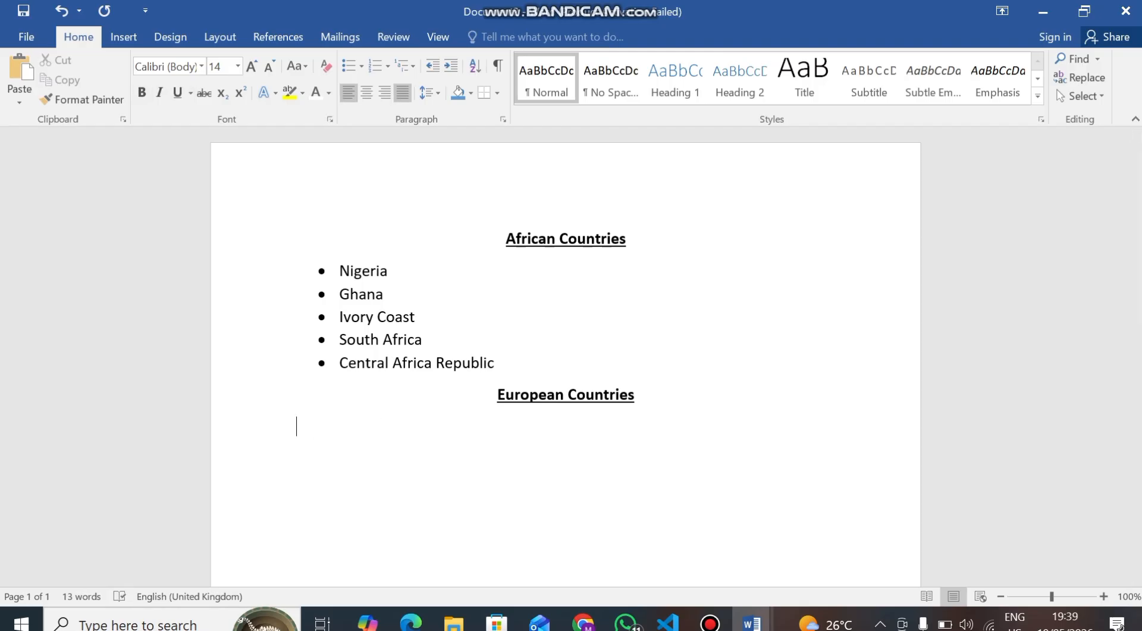
Start a numbered list using the 1) numbering format
click(387, 66)
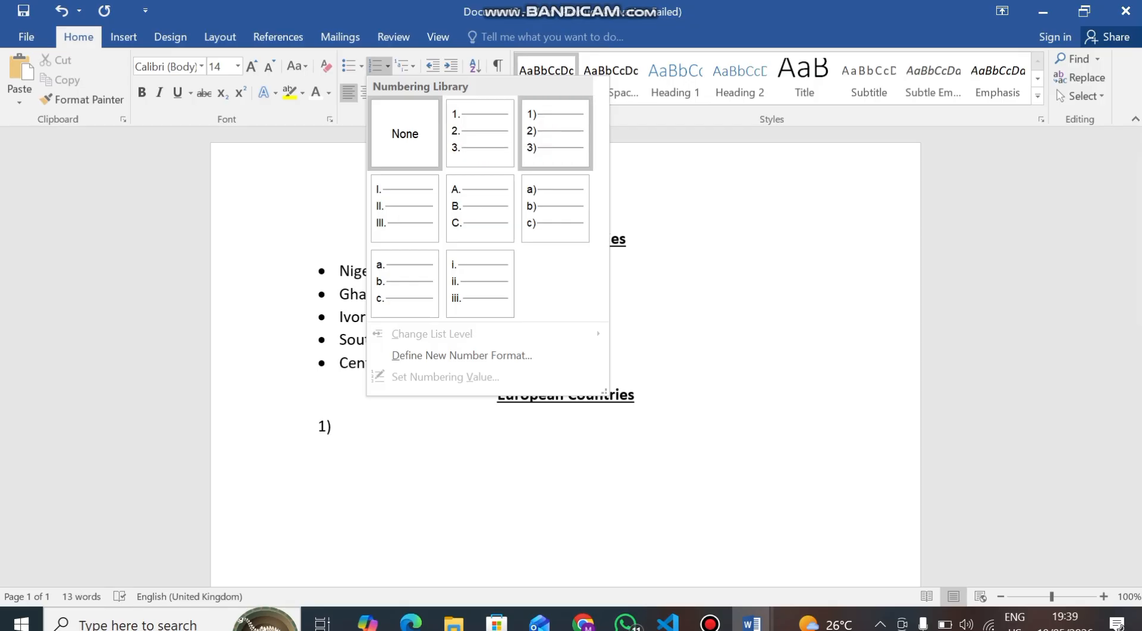
key(Down)
key(Left)
key(Left)
key(Down)
key(Right)
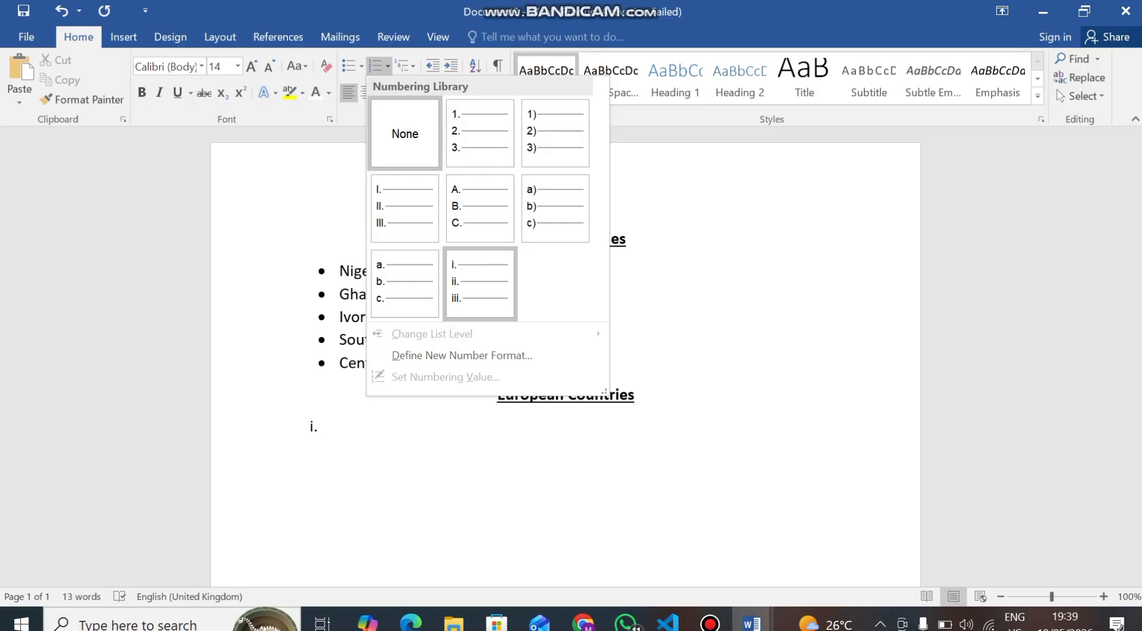
key(Up)
key(Up)
key(Right)
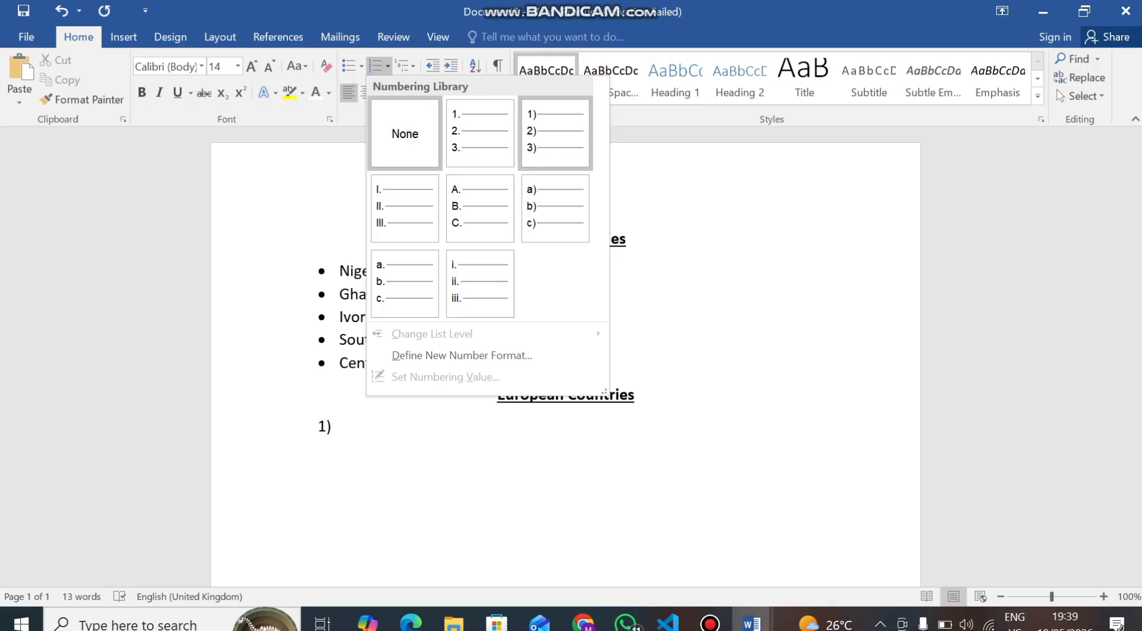
key(Return)
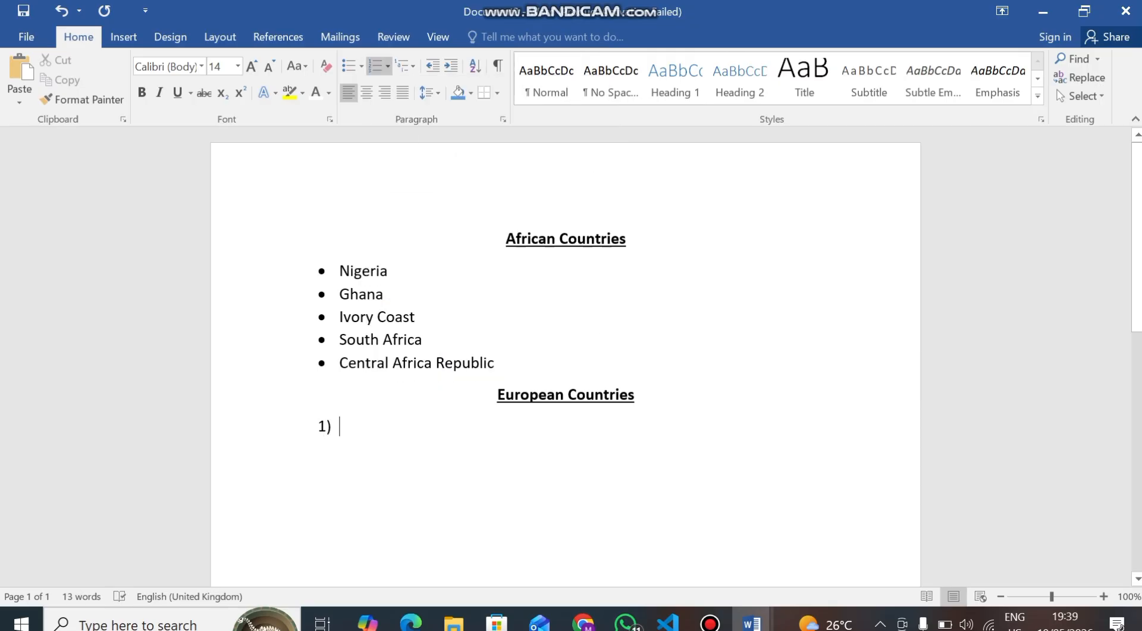
Enter England and Switzerland as the first numbered items
text(Eng)
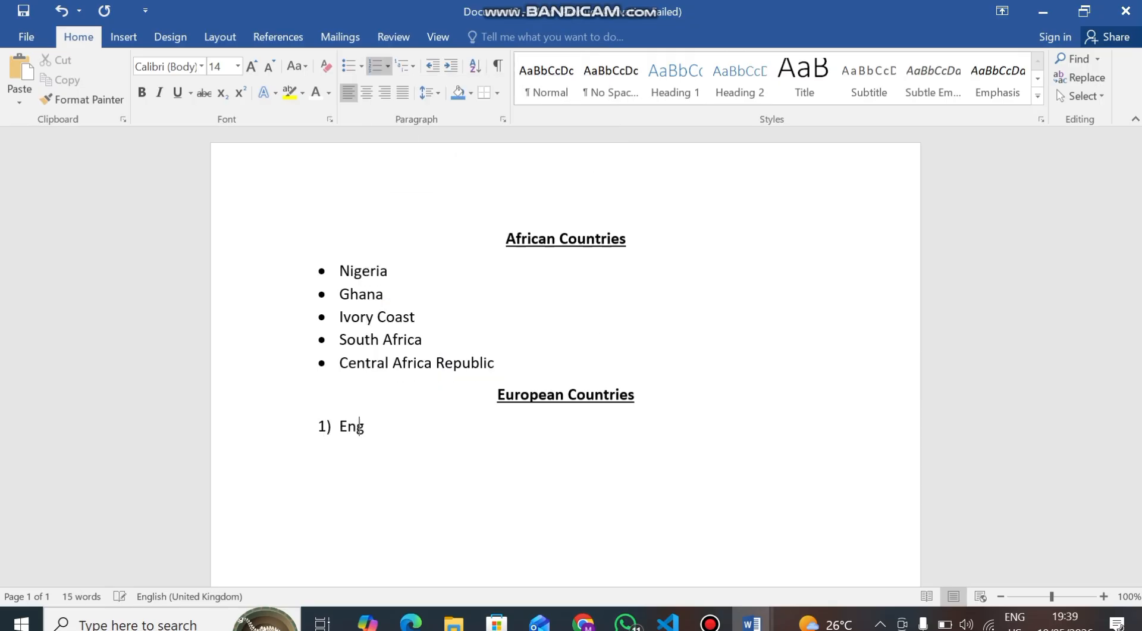
text(land)
key(Return)
text(Sw)
text(itse)
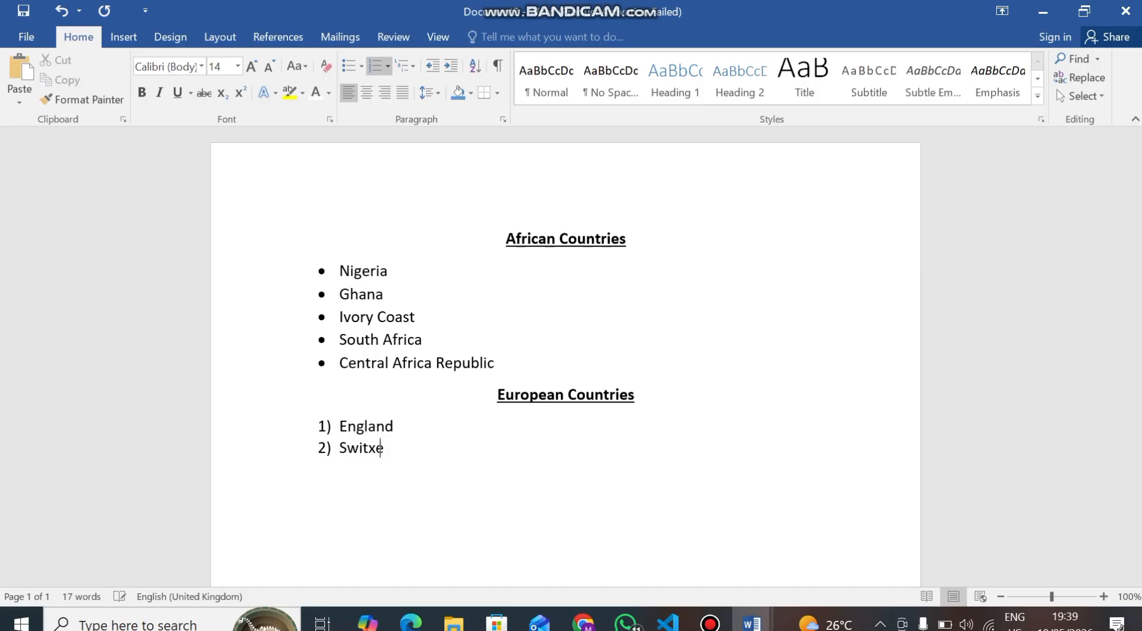
key(BackSpace)
key(BackSpace)
text(zeland)
key(BackSpace)
key(BackSpace)
key(BackSpace)
key(BackSpace)
text(rland)
key(Return)
Add Netherland, Spain and Italy as further numbered items
text(Nehtr)
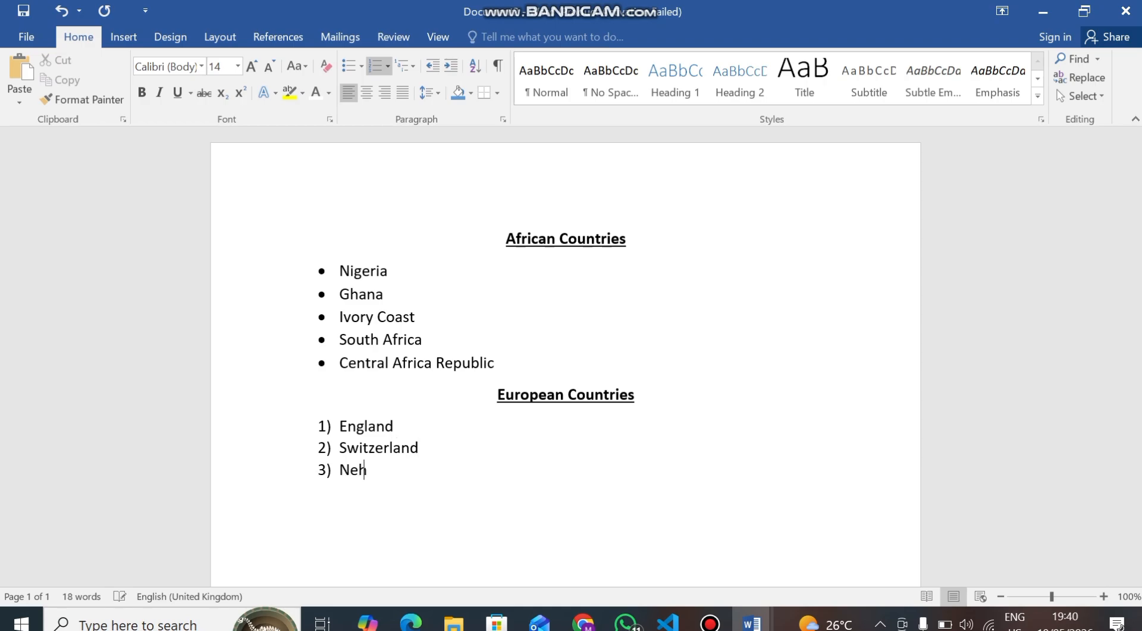
key(BackSpace)
key(BackSpace)
key(BackSpace)
text(ter)
key(BackSpace)
key(BackSpace)
text(herland)
key(Return)
text(Spain)
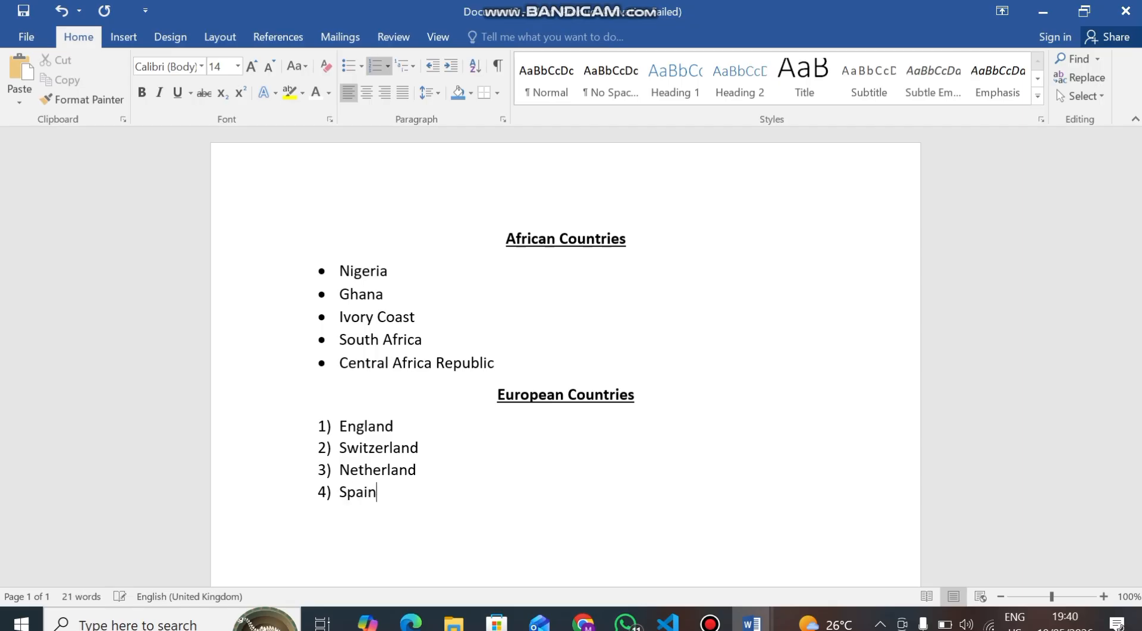
key(Return)
text(Italu)
key(BackSpace)
text(y)
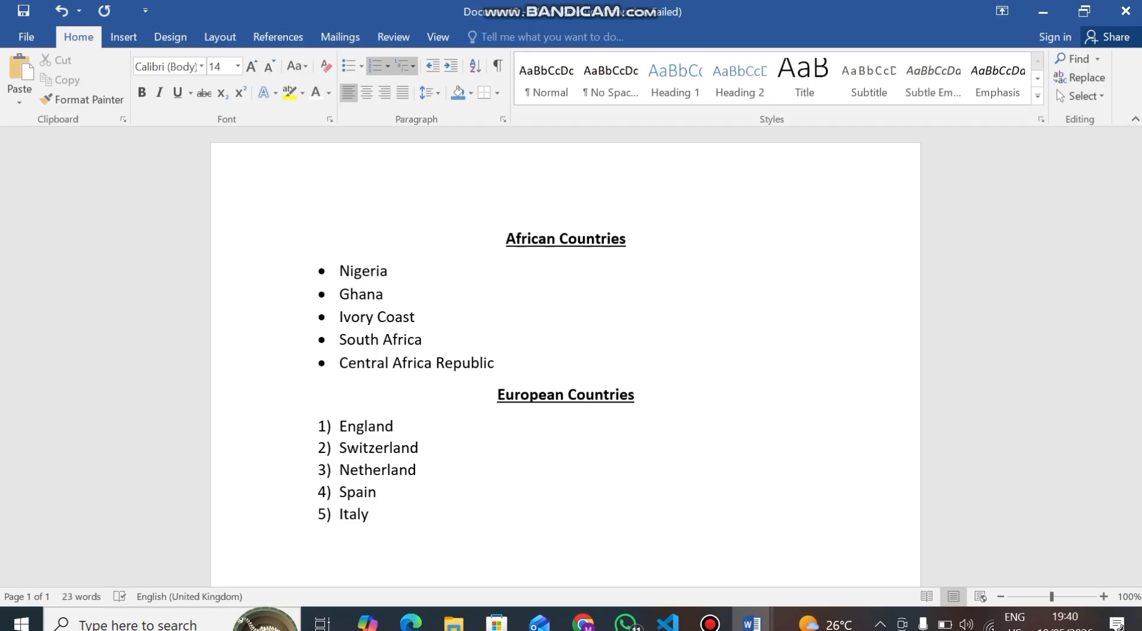
End the numbered list and write Continents on a new plain line
click(387, 66)
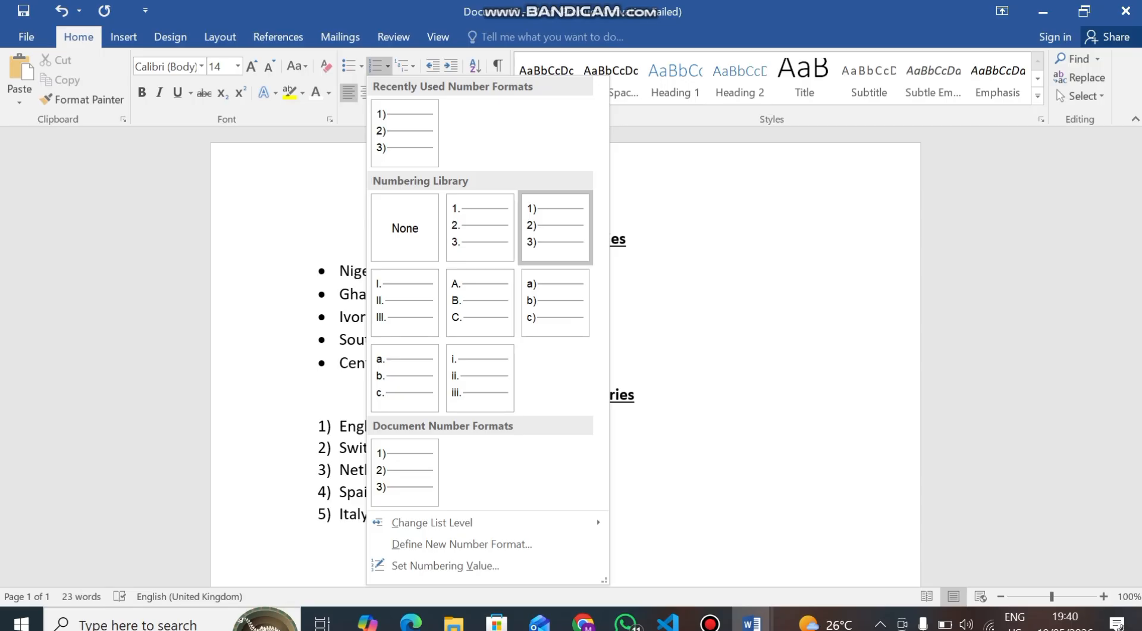
key(Escape)
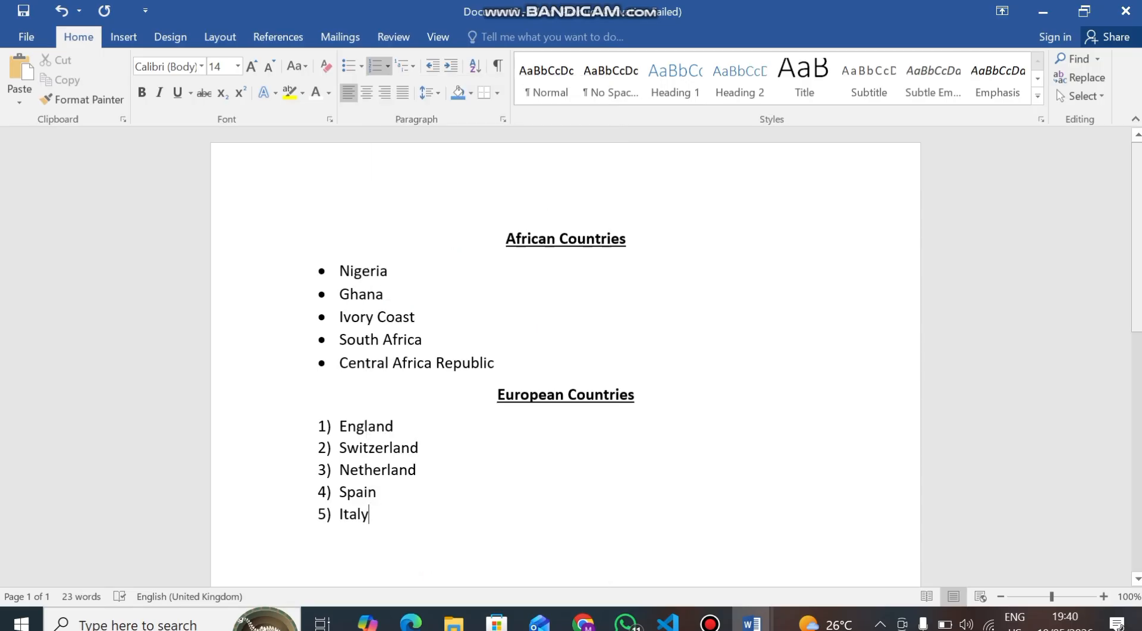
scroll(565, 357, down, 3)
scroll(566, 357, down, 2)
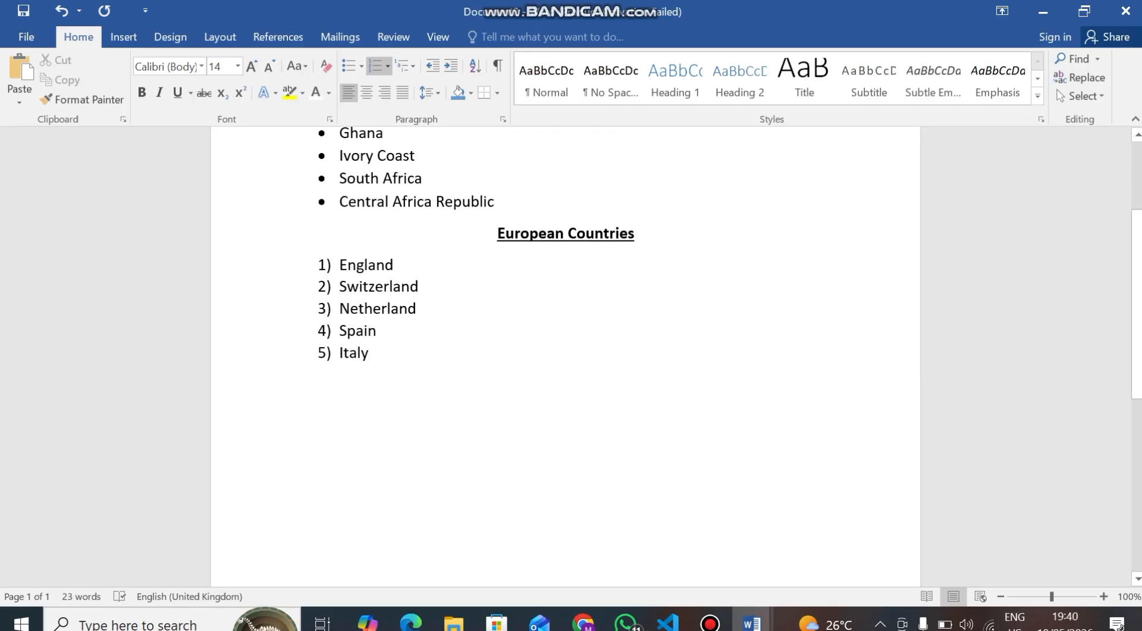
key(Return)
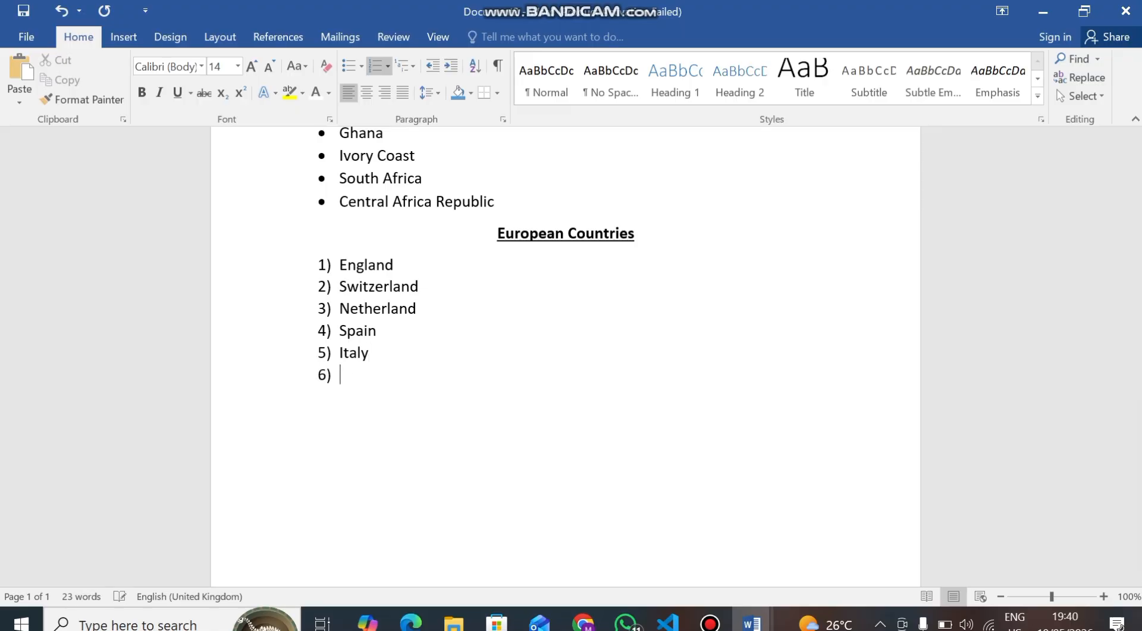
key(Return)
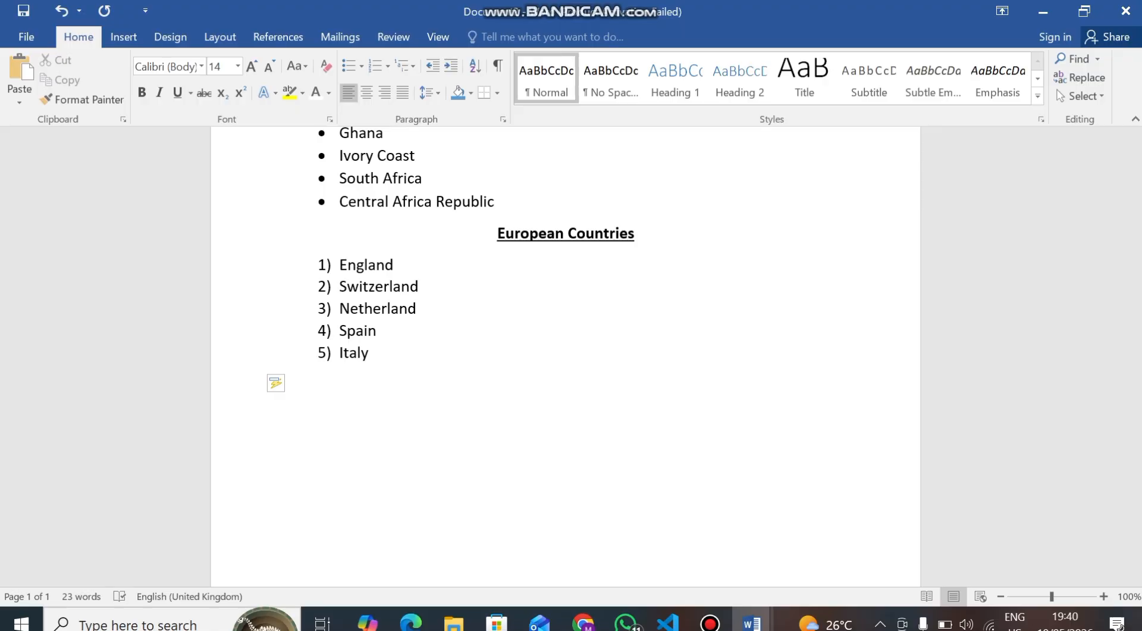
text(Continents)
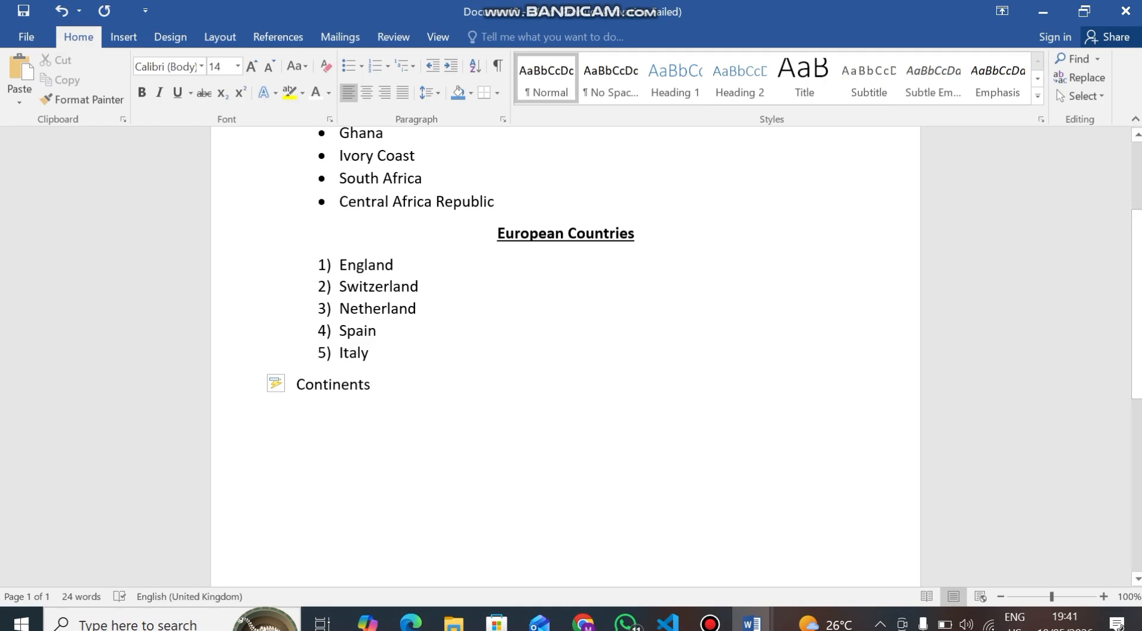
Make the Continents line bold, centered and underlined
drag(378, 363, 289, 384)
double_click(386, 384)
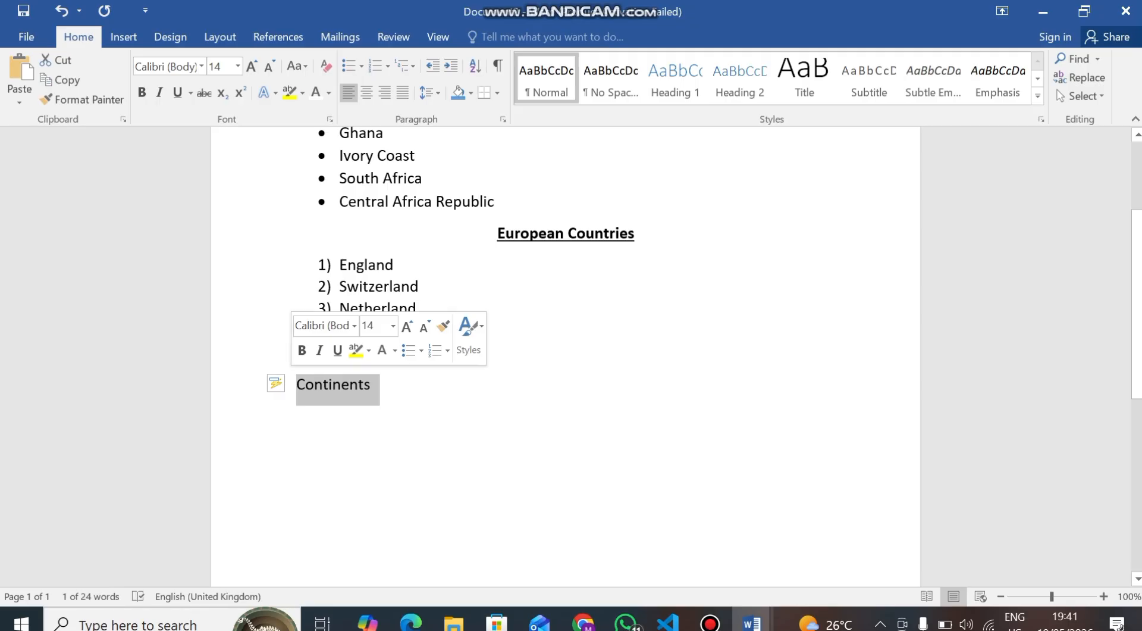
key(ctrl+b)
key(ctrl+e)
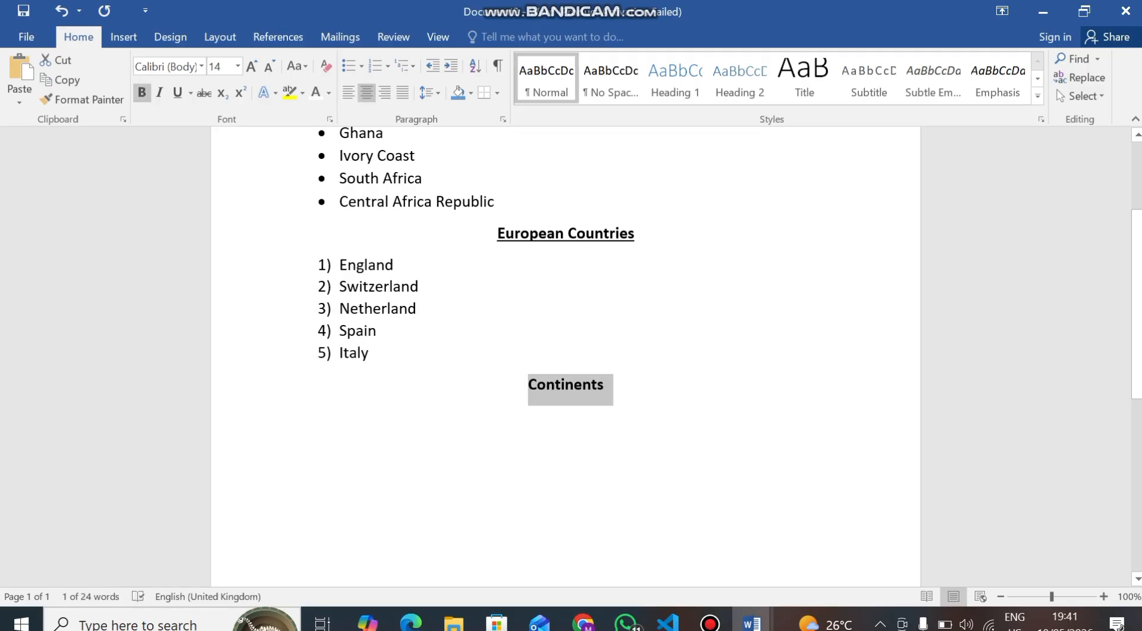
key(ctrl+u)
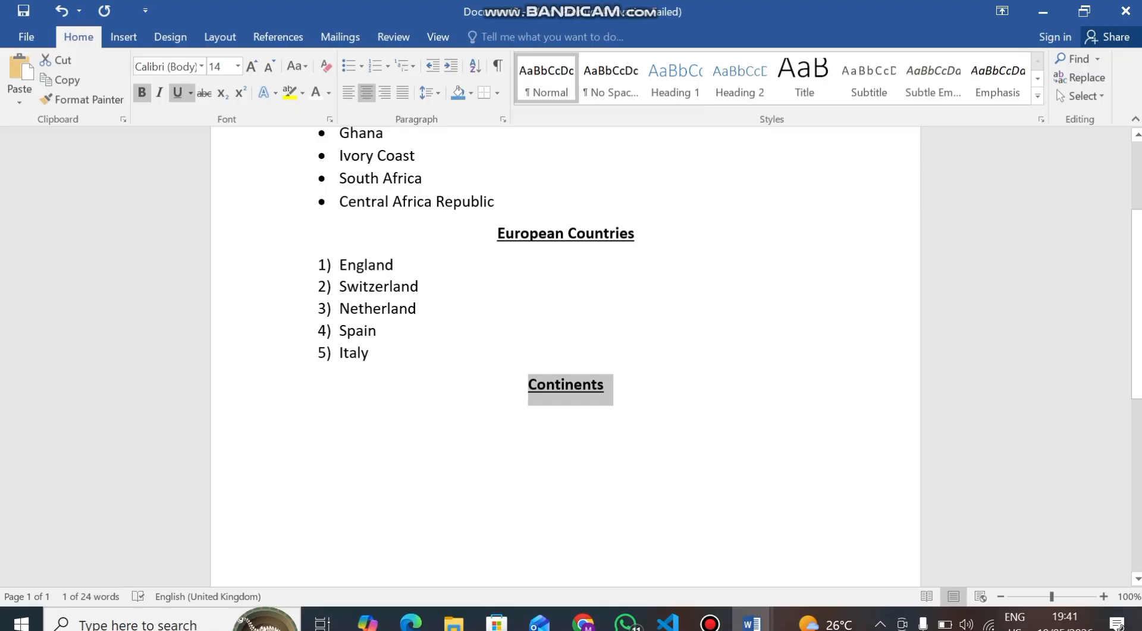
Start a new line below Continents with bold and underline off and left alignment
click(605, 385)
key(Return)
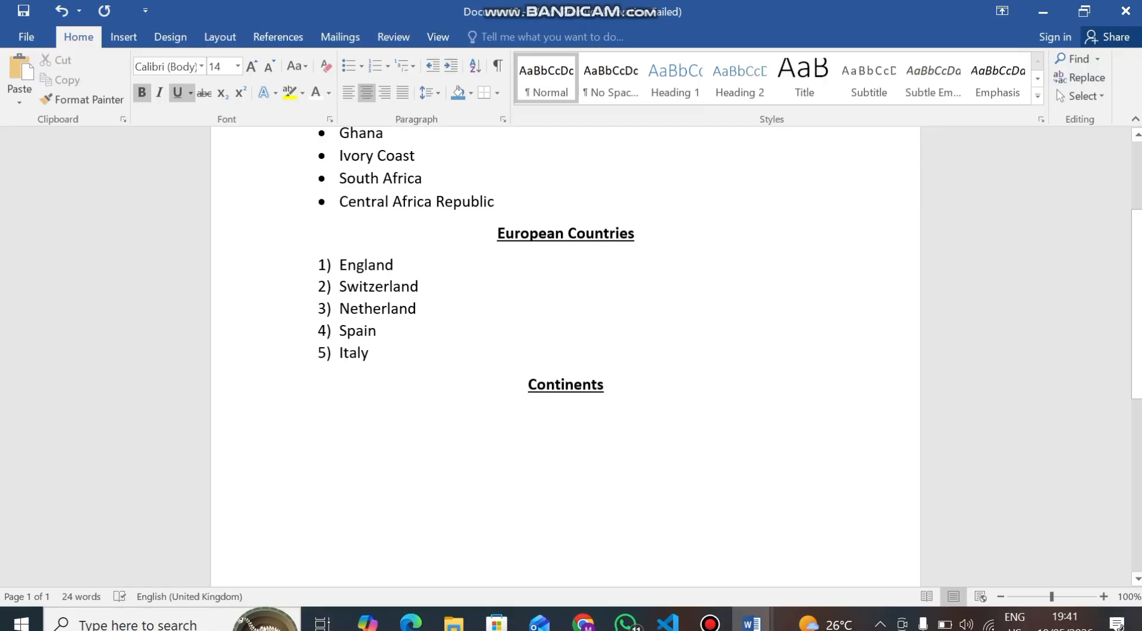
click(142, 93)
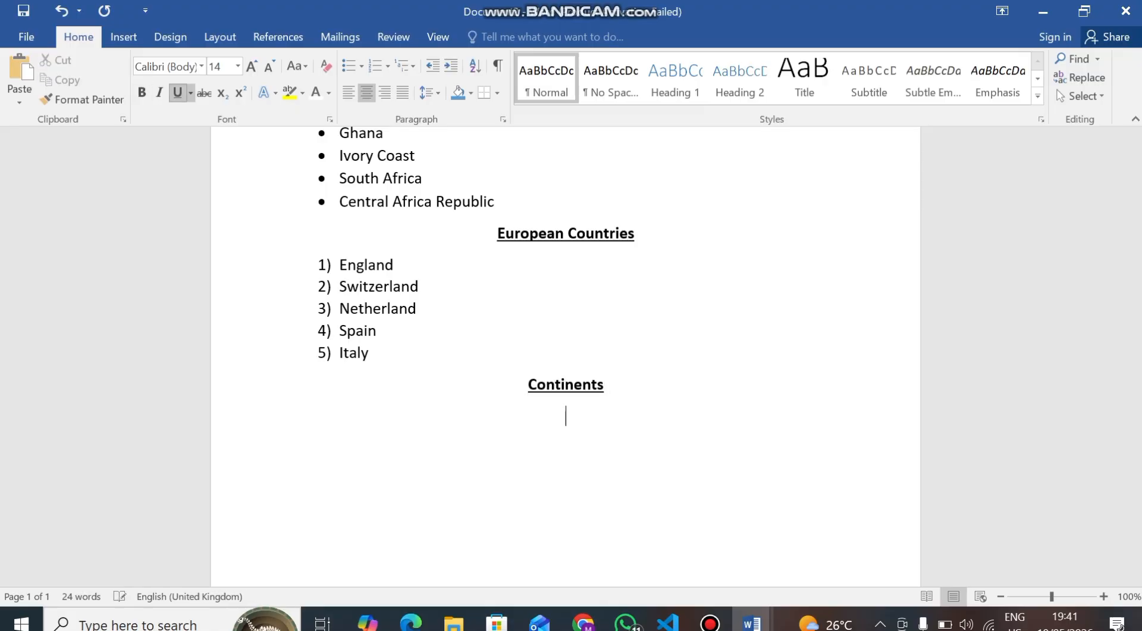
click(177, 92)
key(ctrl+l)
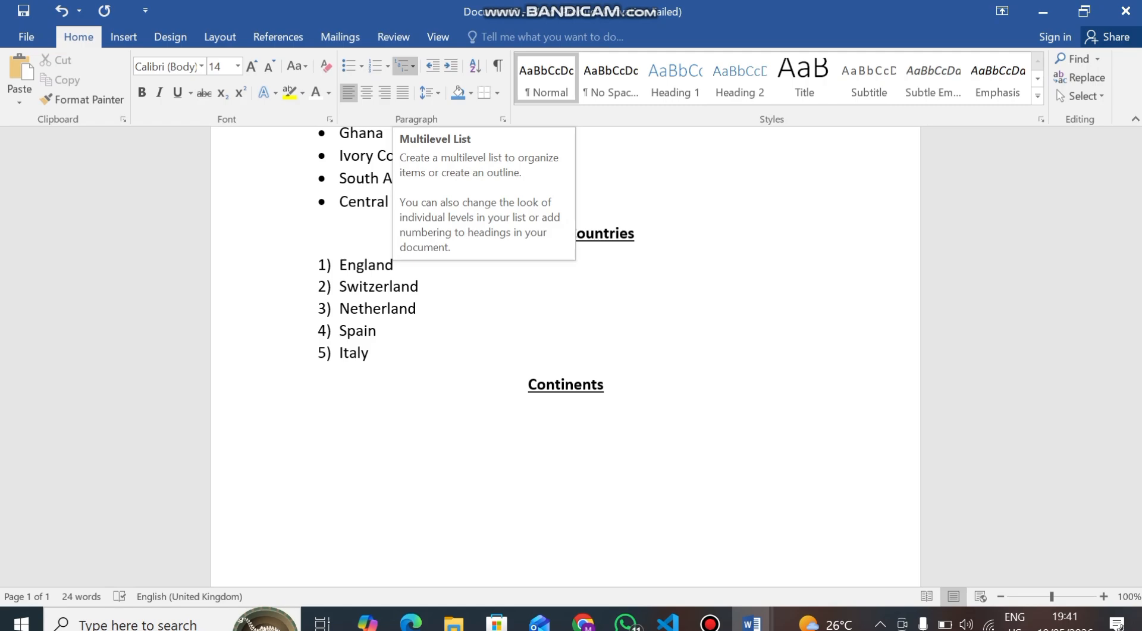
Apply the 1) a. i. multilevel list below Continents and enter Africa as the first item
click(406, 66)
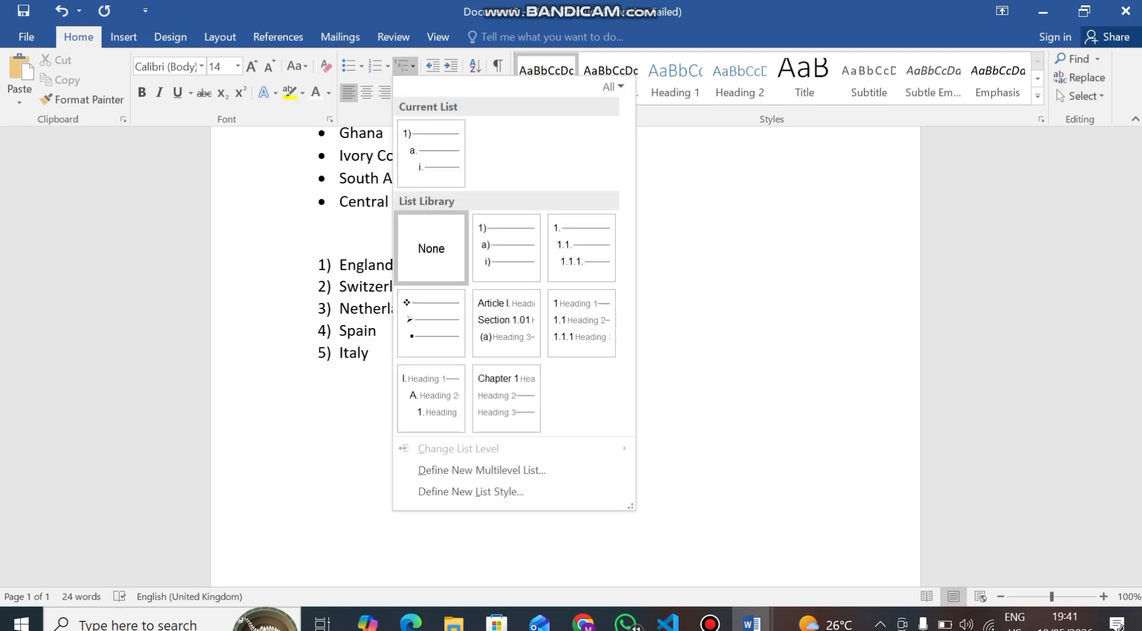
mouse_move(413, 150)
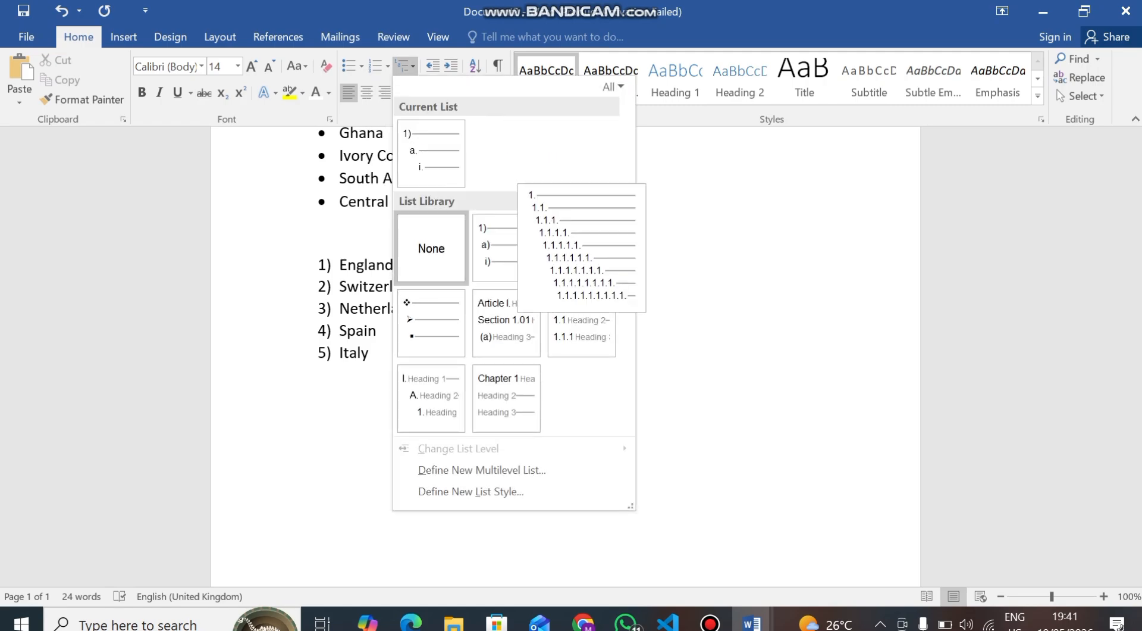
click(412, 150)
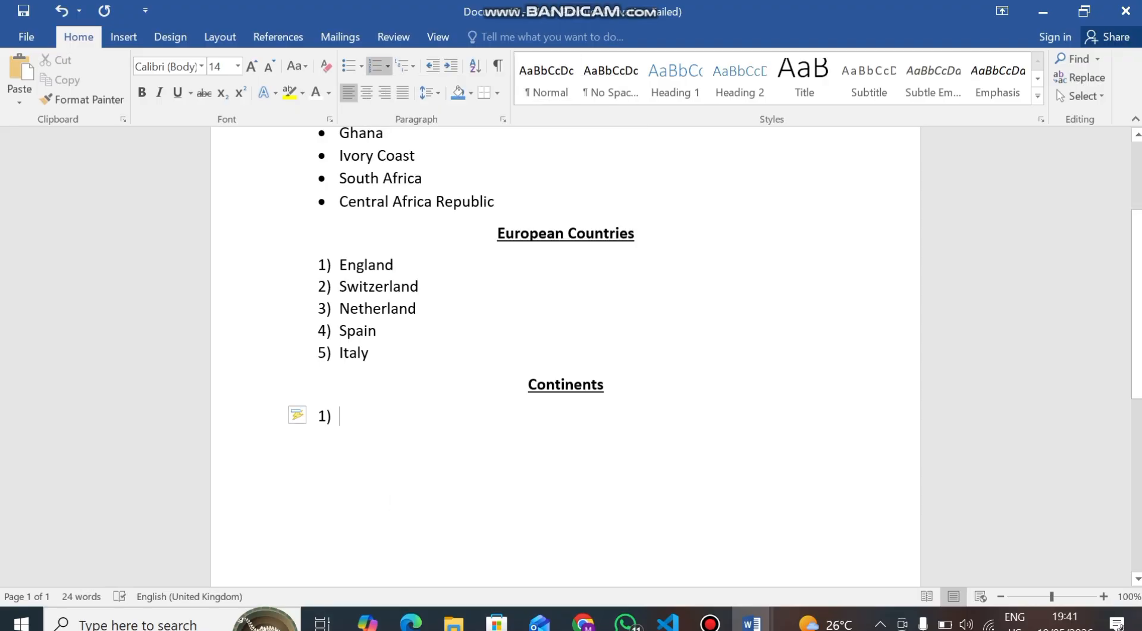
text(Africa)
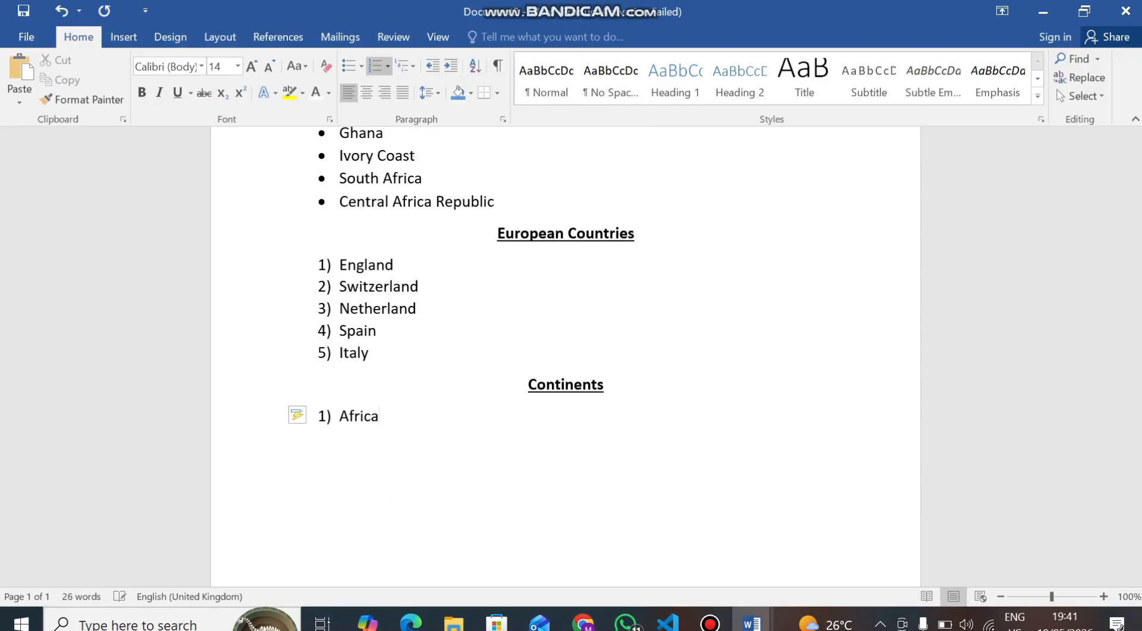
Demote a new item and add Senegal as a sub-item under Africa
key(Return)
key(Tab)
text(N)
key(BackSpace)
text(Senegal)
key(Return)
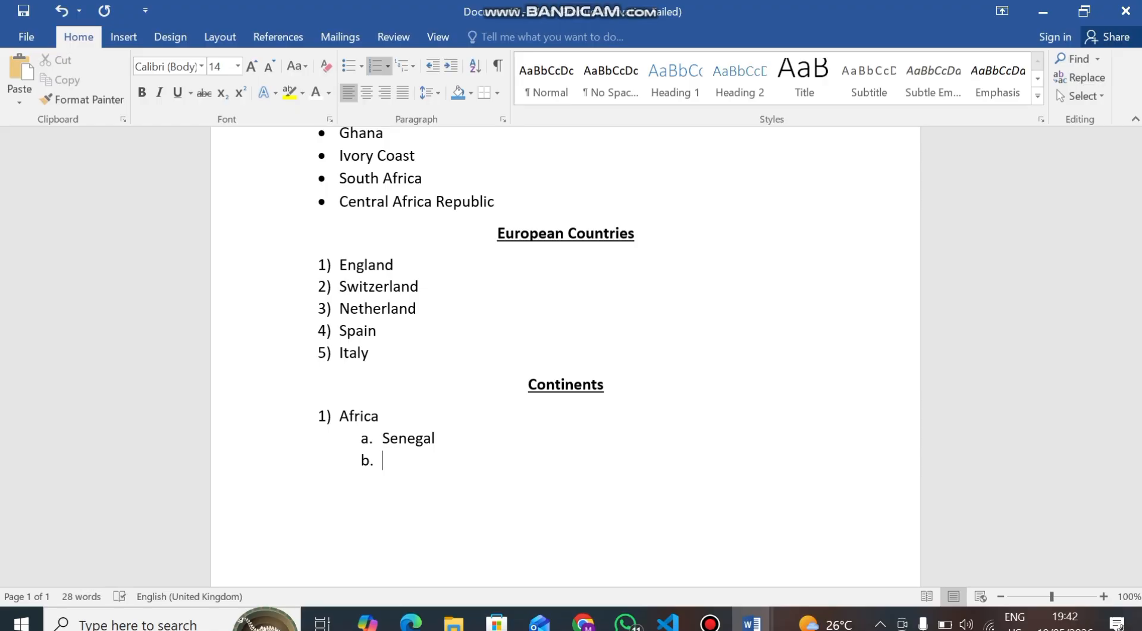
Add Egypt as the next sub-item under Africa and end the list
text(Egypt)
key(Return)
key(BackSpace)
key(BackSpace)
key(BackSpace)
key(BackSpace)
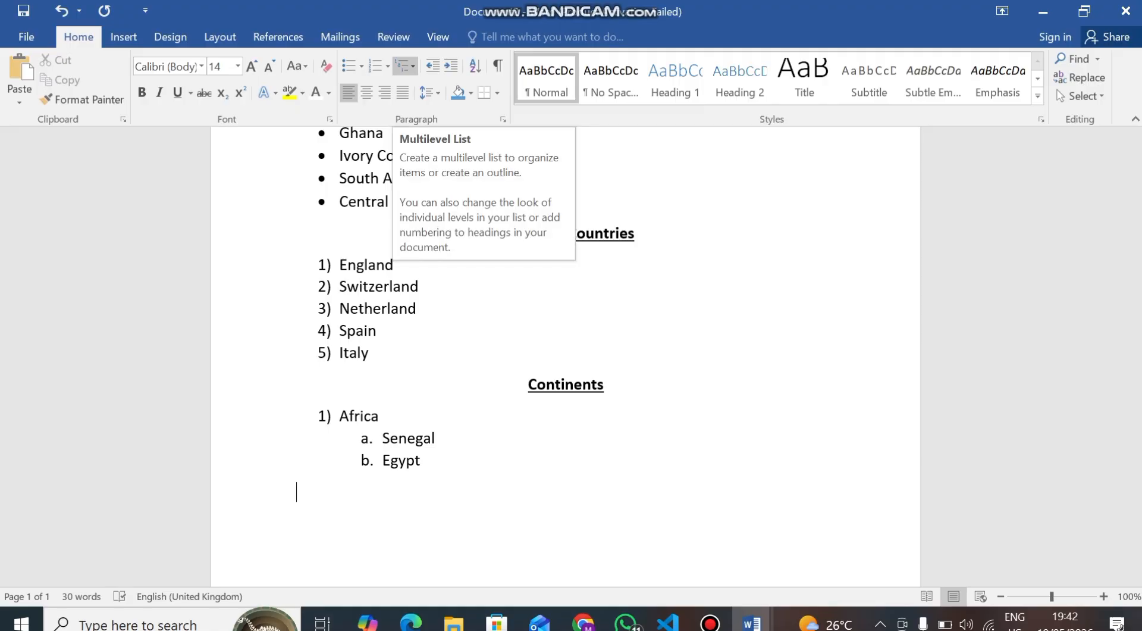
Resume the multilevel list, add Asia as item 2 and India as its sub-item
click(405, 66)
click(431, 156)
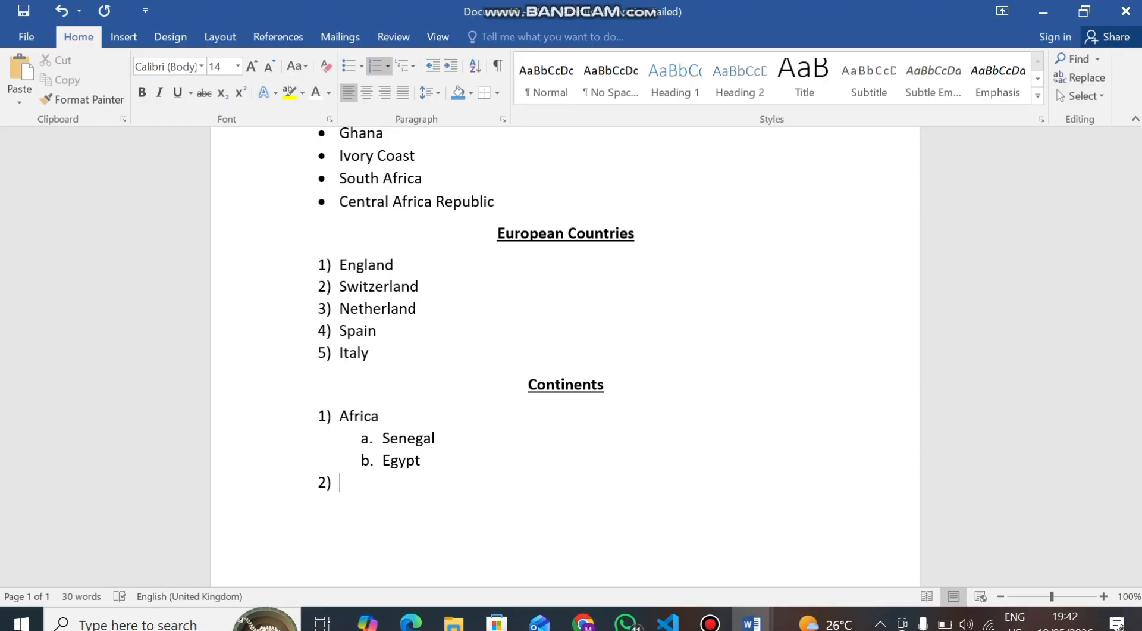
text(Asia)
key(Return)
key(Tab)
text(Ib)
key(BackSpace)
text(ndia)
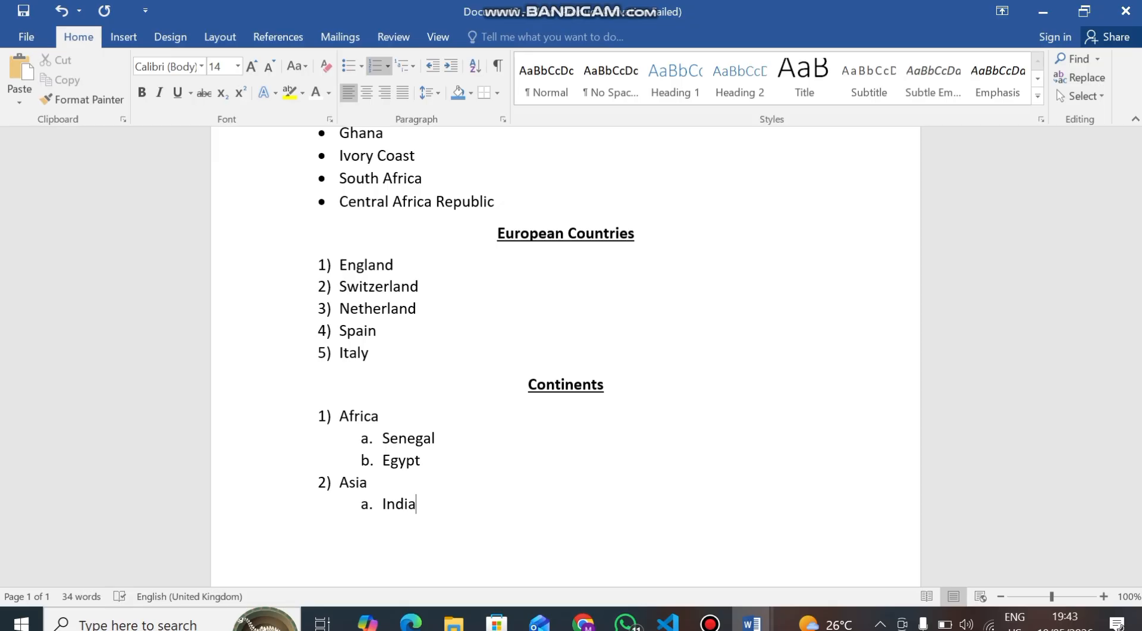
Add Mumbai and New Delhi as third-level items under India, then end the list
key(Return)
key(Tab)
text(Mumbai)
key(Return)
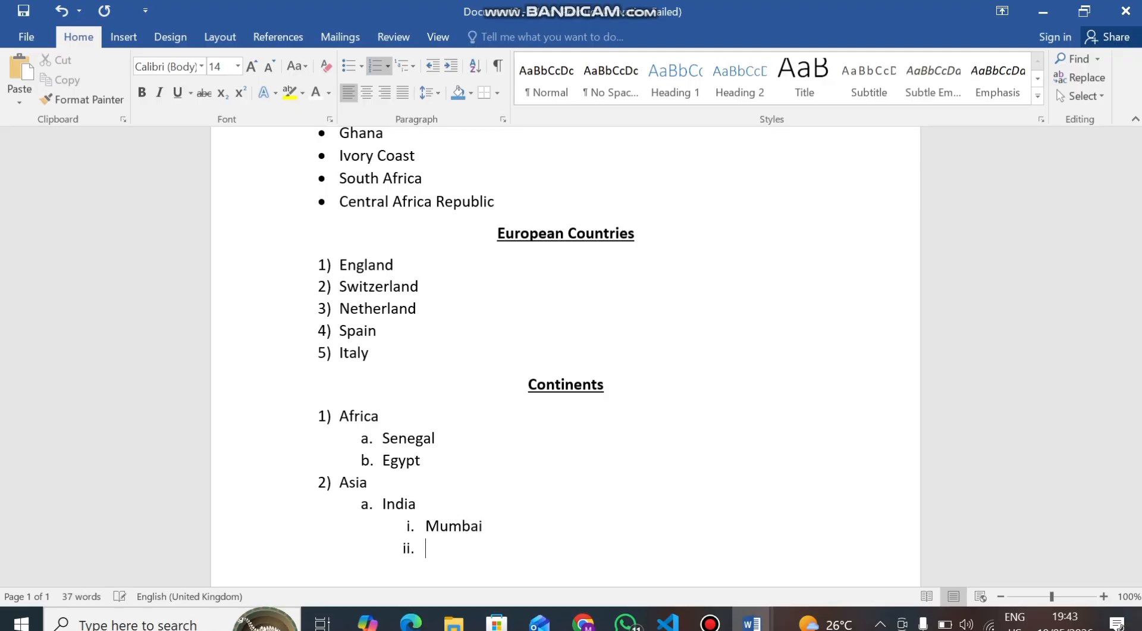
text(New Delhi)
key(Return)
key(BackSpace)
key(BackSpace)
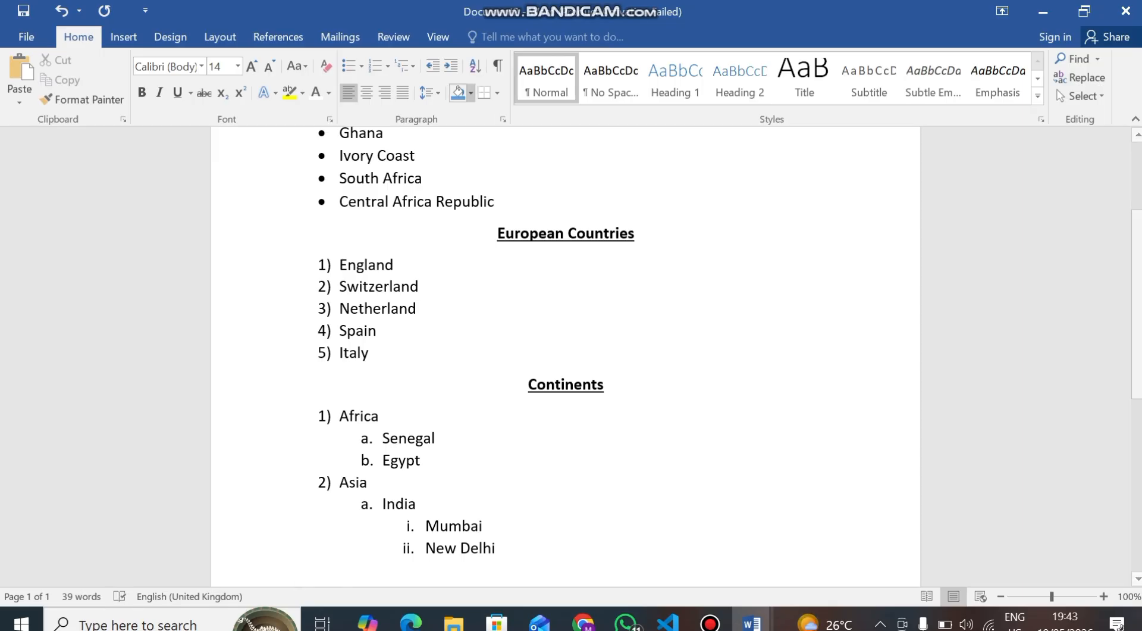
click(406, 66)
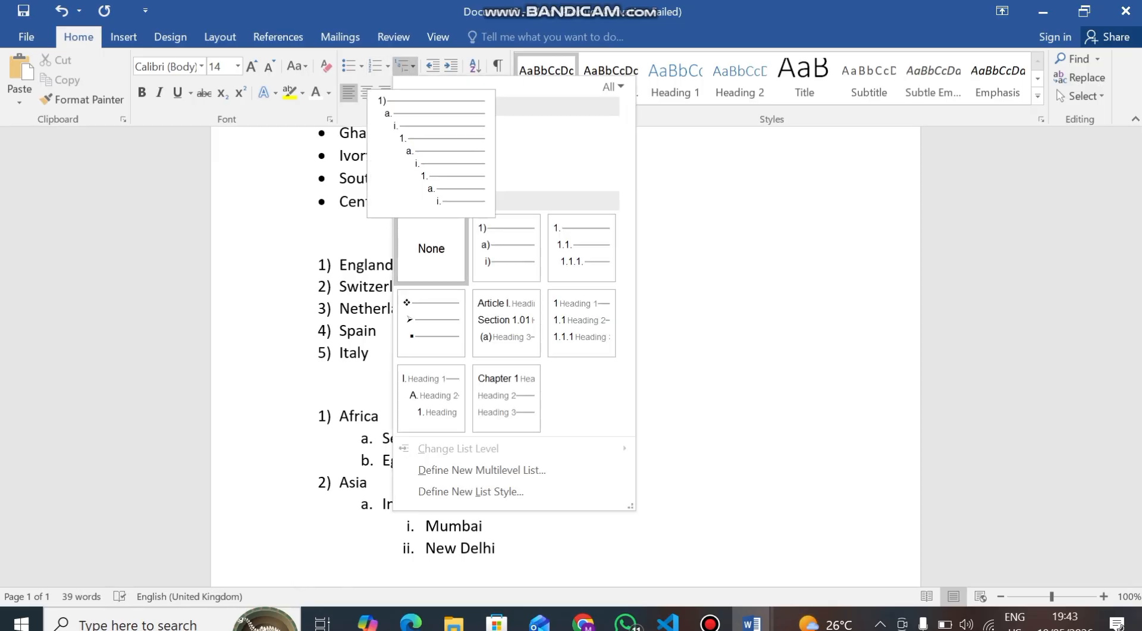
click(432, 154)
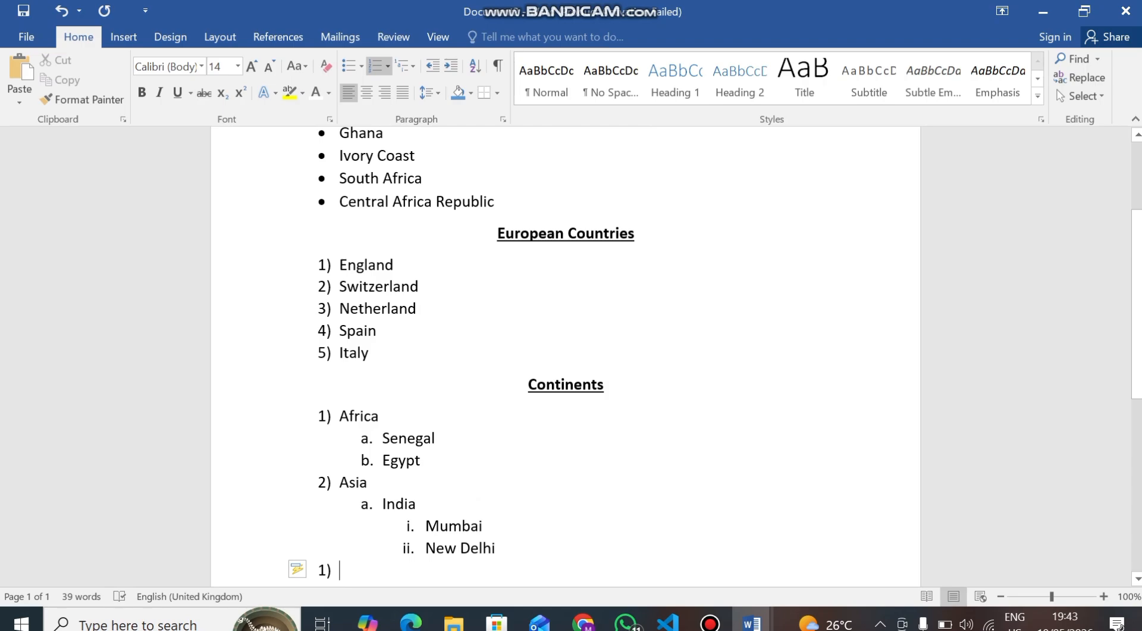
key(Tab)
key(Tab)
key(BackSpace)
key(BackSpace)
key(BackSpace)
key(BackSpace)
key(BackSpace)
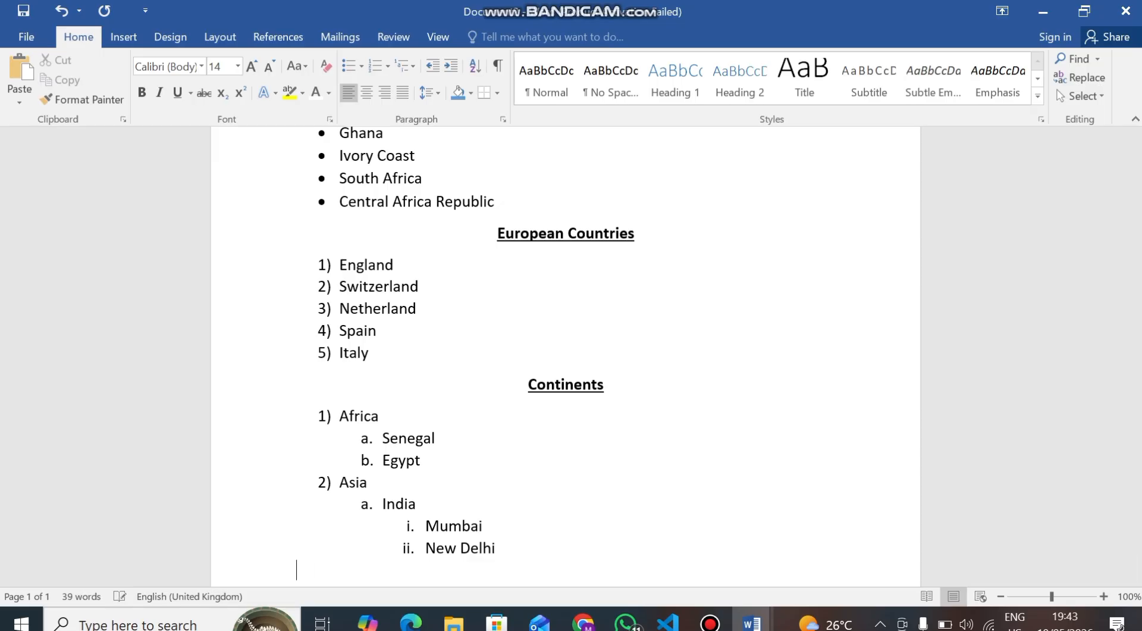
scroll(565, 357, down, 1)
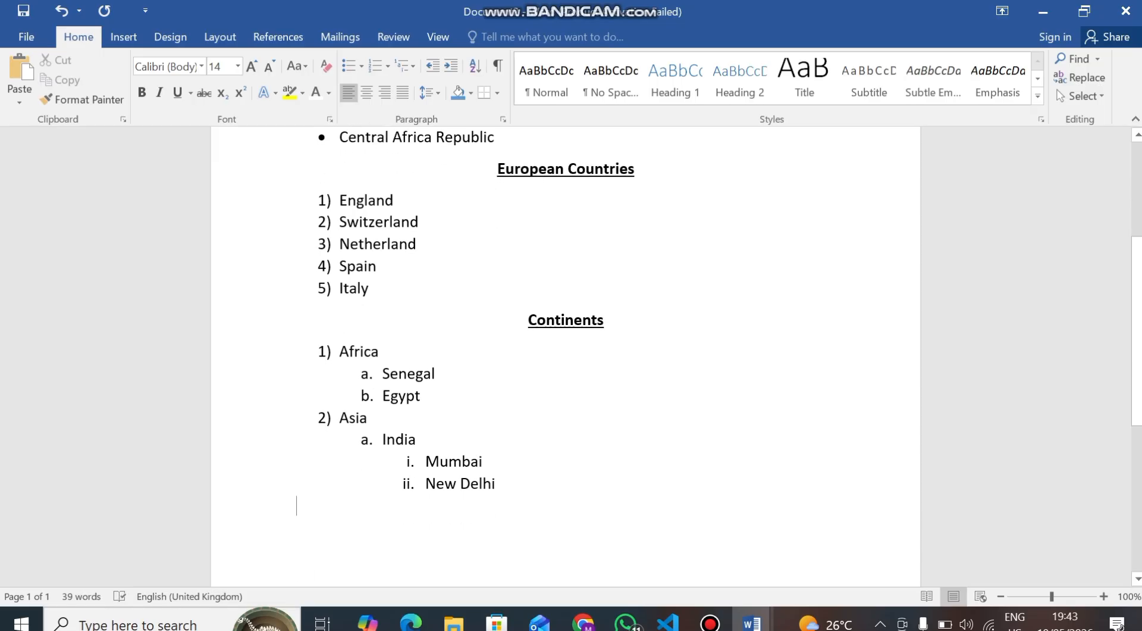
key(BackSpace)
key(Return)
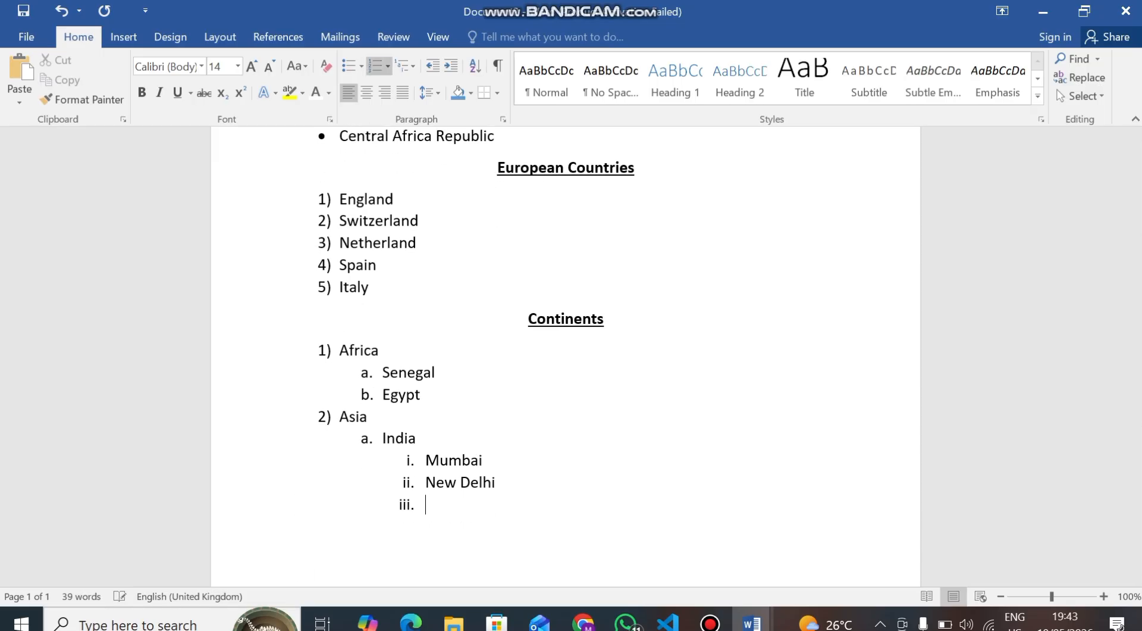
key(BackSpace)
key(BackSpace)
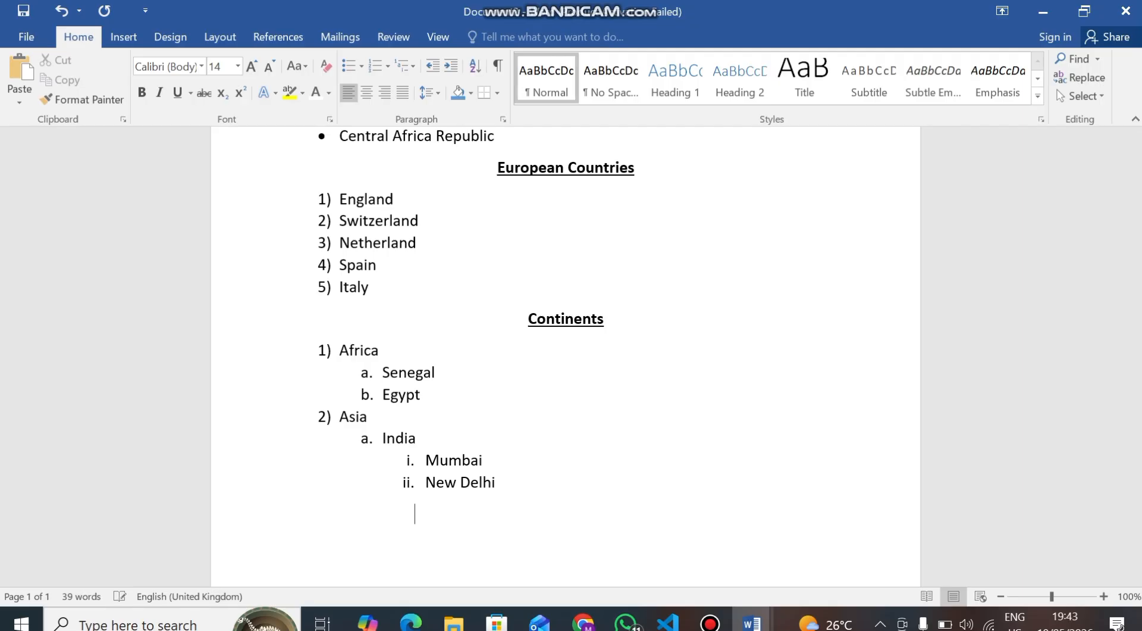
key(BackSpace)
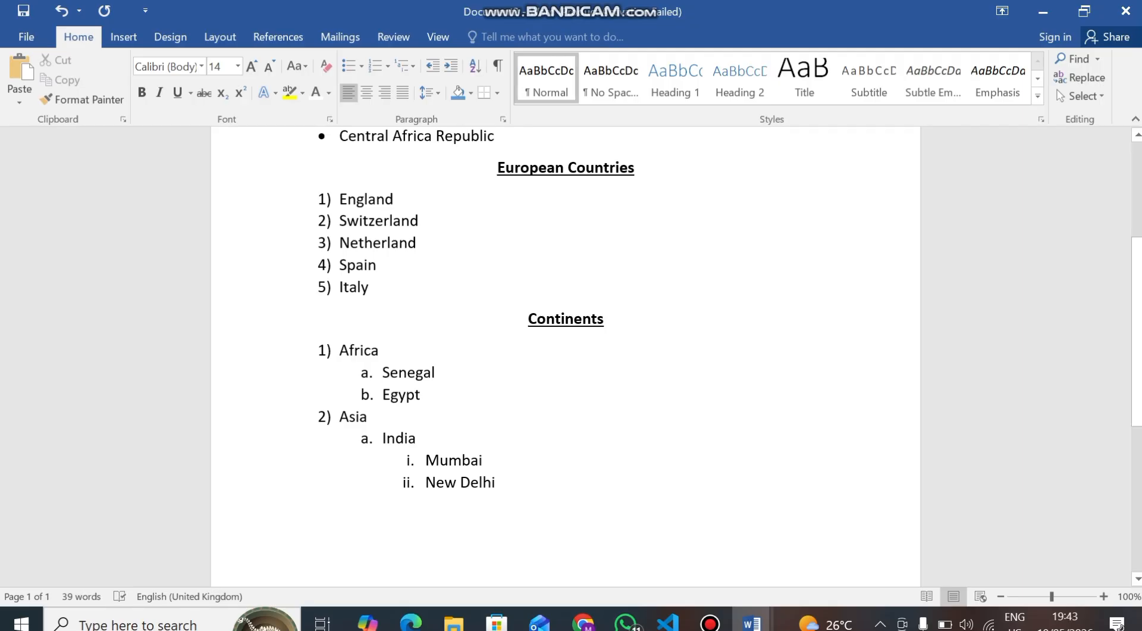
Reapply the multilevel list with continued numbering and add China as a second sub-item under Asia
click(406, 66)
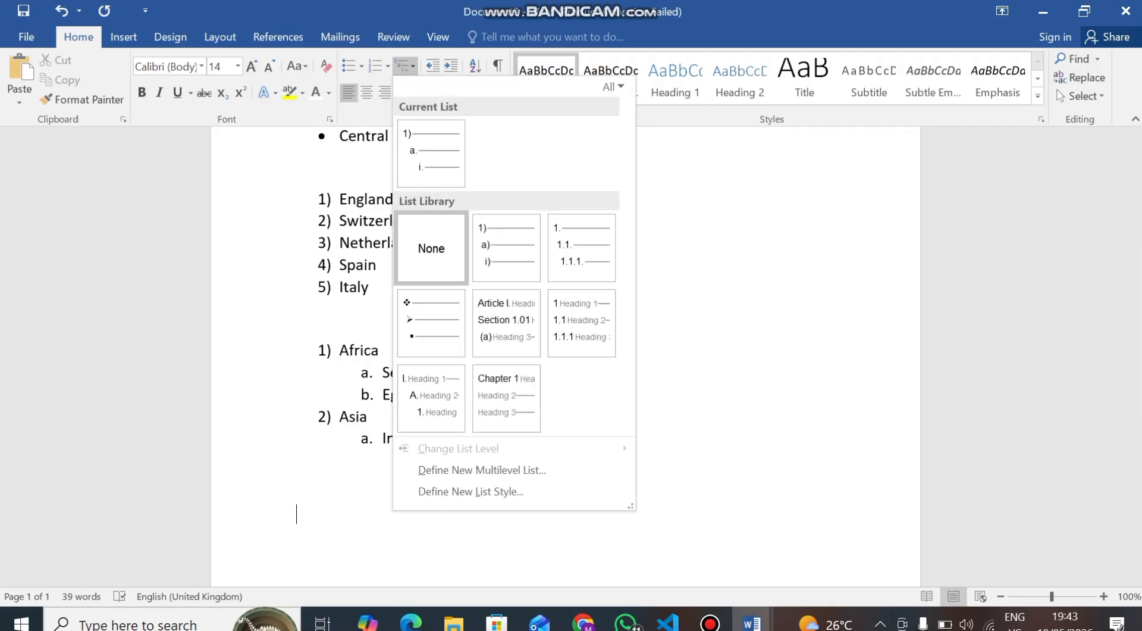
click(431, 154)
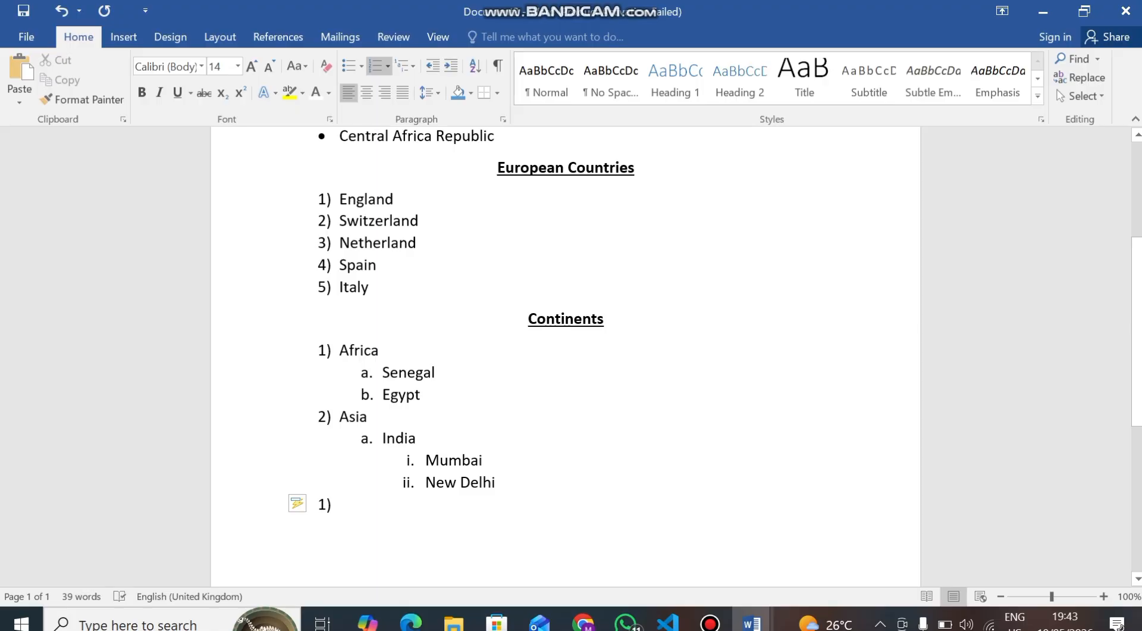
click(300, 503)
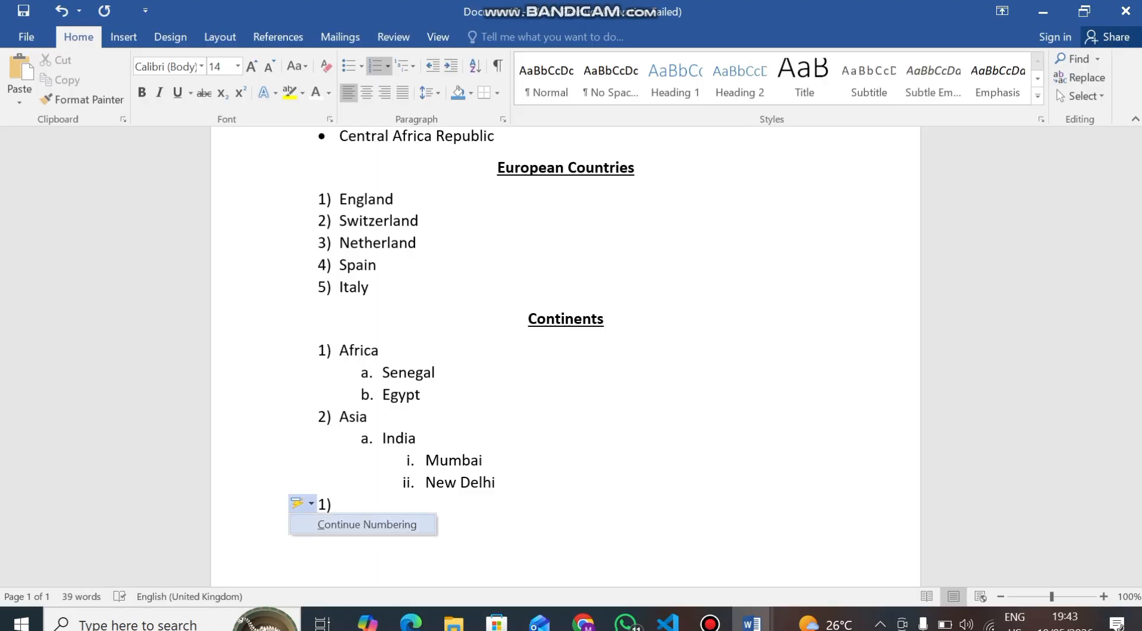
click(367, 524)
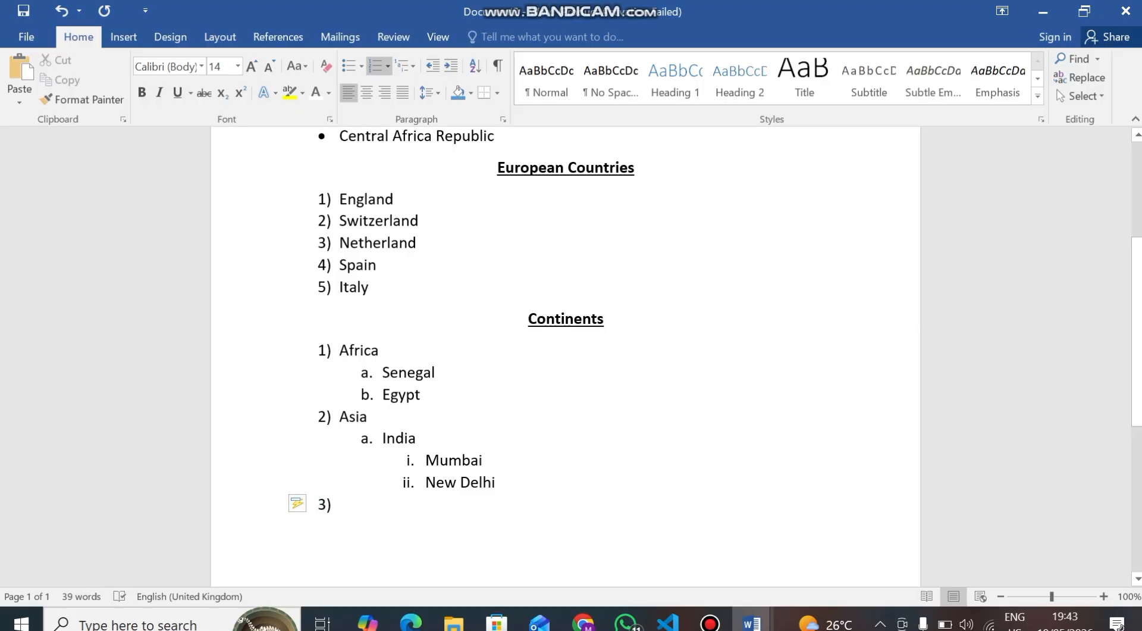
key(Tab)
text(China)
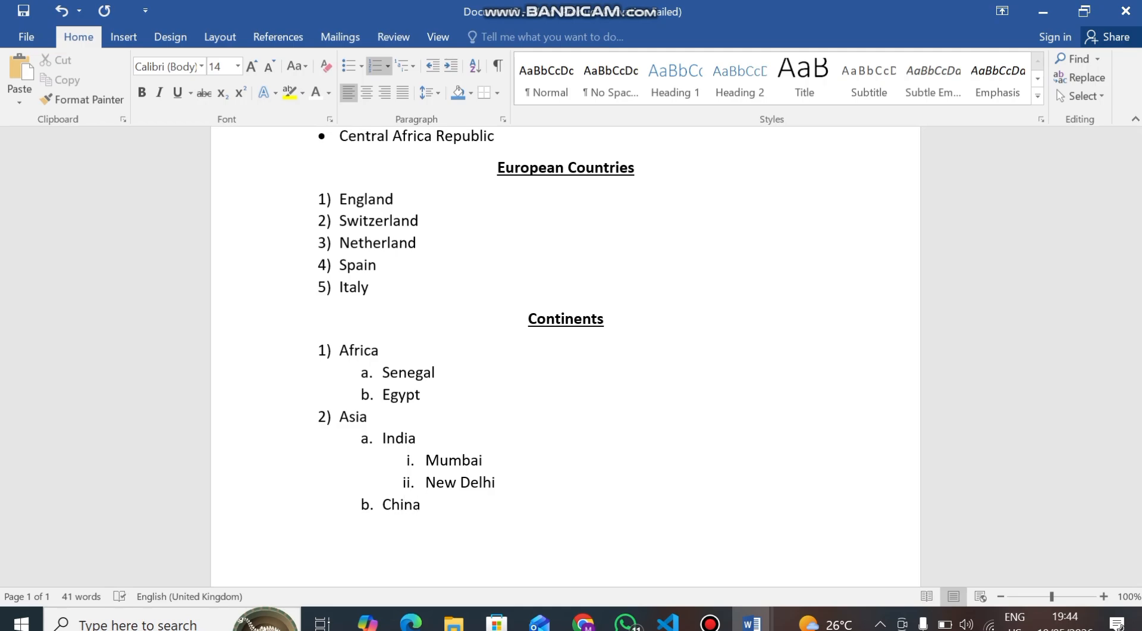
Scroll through the document to review the three headings and their lists
scroll(565, 357, up, 4)
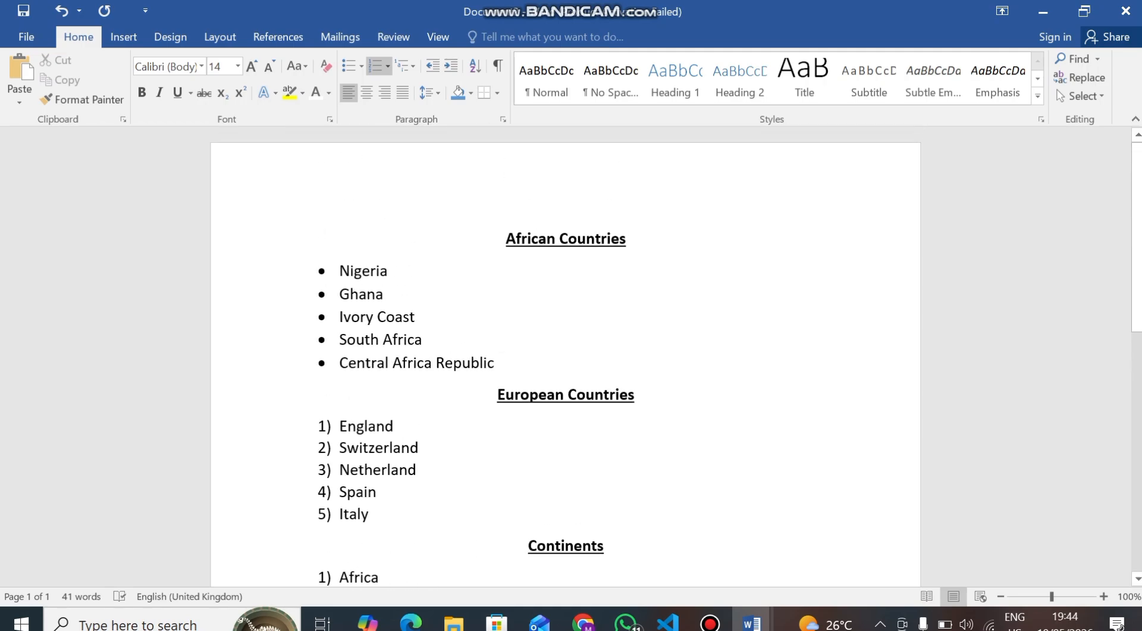
scroll(565, 357, down, 2)
scroll(565, 357, up, 2)
scroll(565, 357, down, 2)
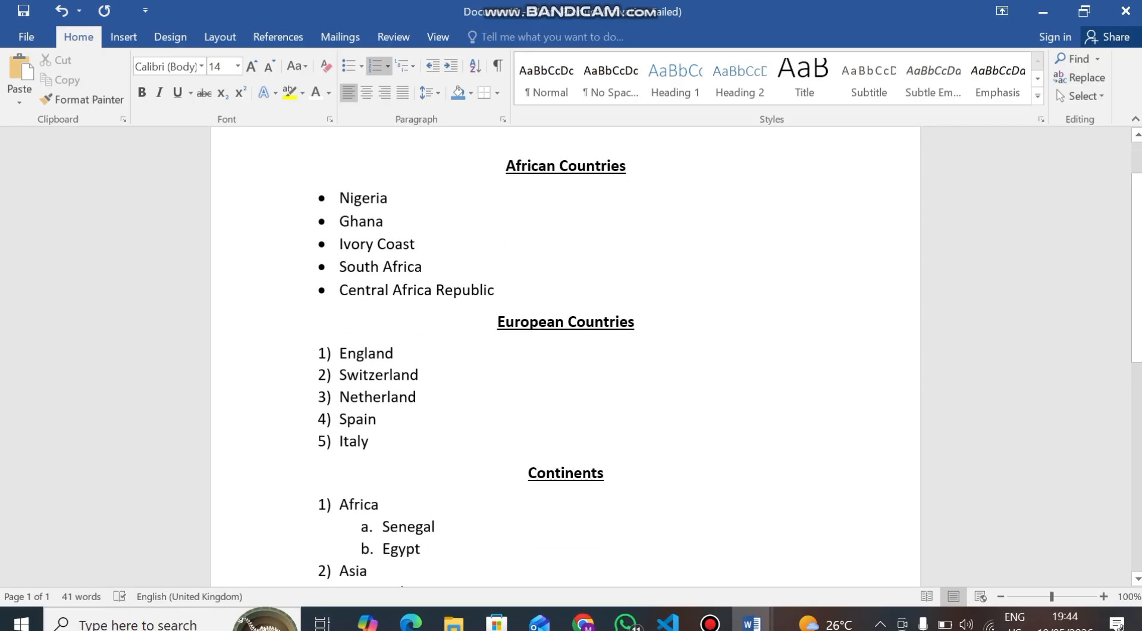
scroll(565, 357, down, 1)
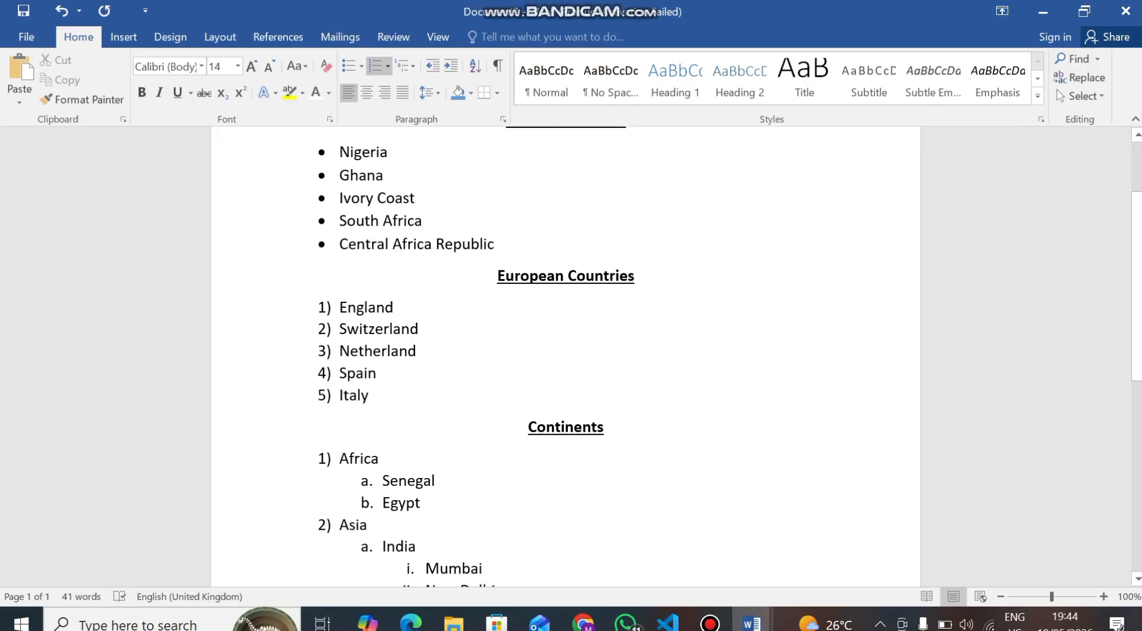
scroll(565, 357, down, 1)
scroll(565, 357, up, 3)
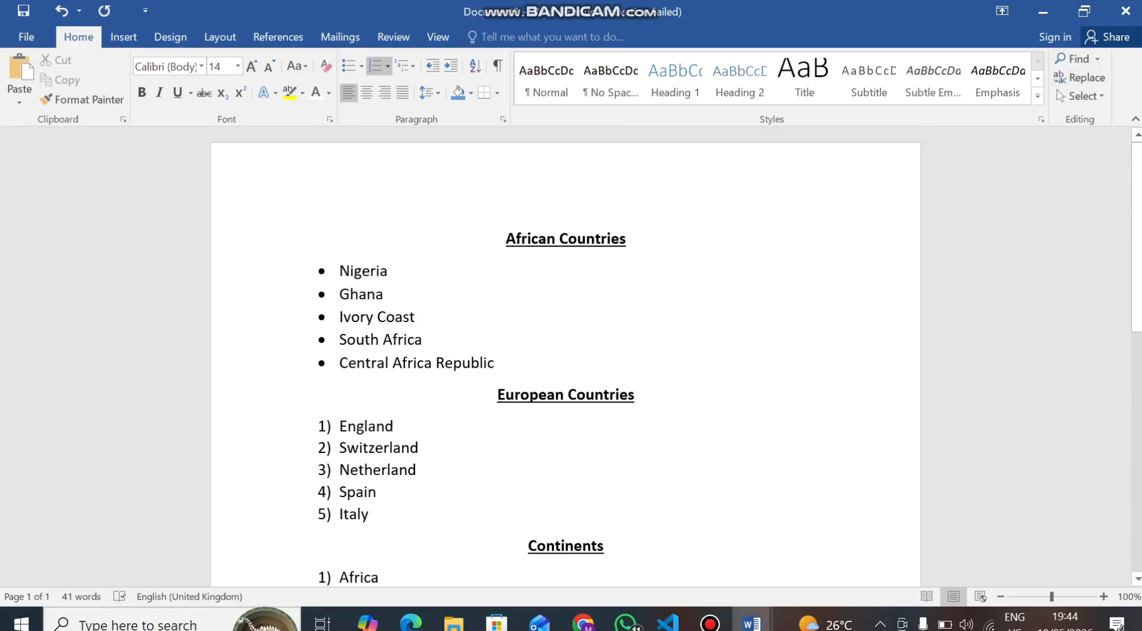